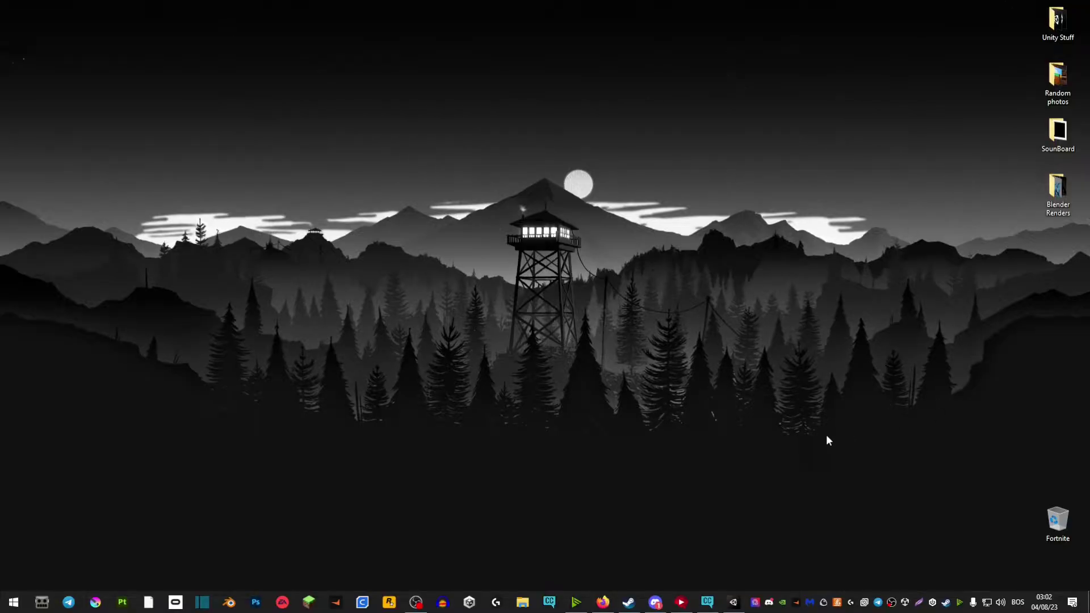
Switch to Unity and locate the source mesh of the wolf avatar's Body object in the project assets.
{"action": "key", "text": "alt+Tab"}
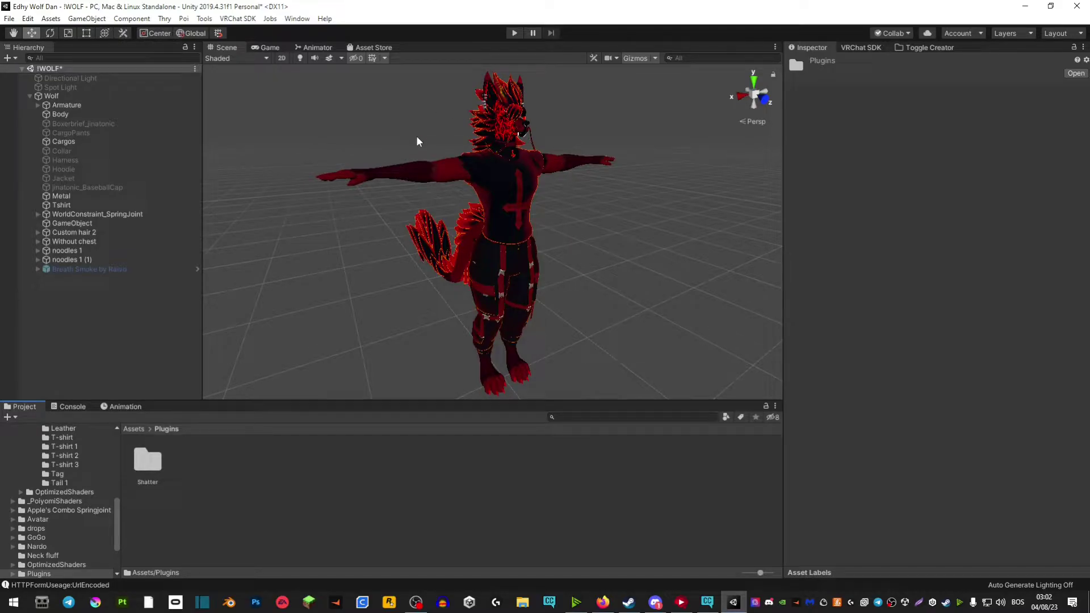
{"action": "left_click", "coordinate": [31, 98]}
{"action": "left_click", "coordinate": [31, 98]}
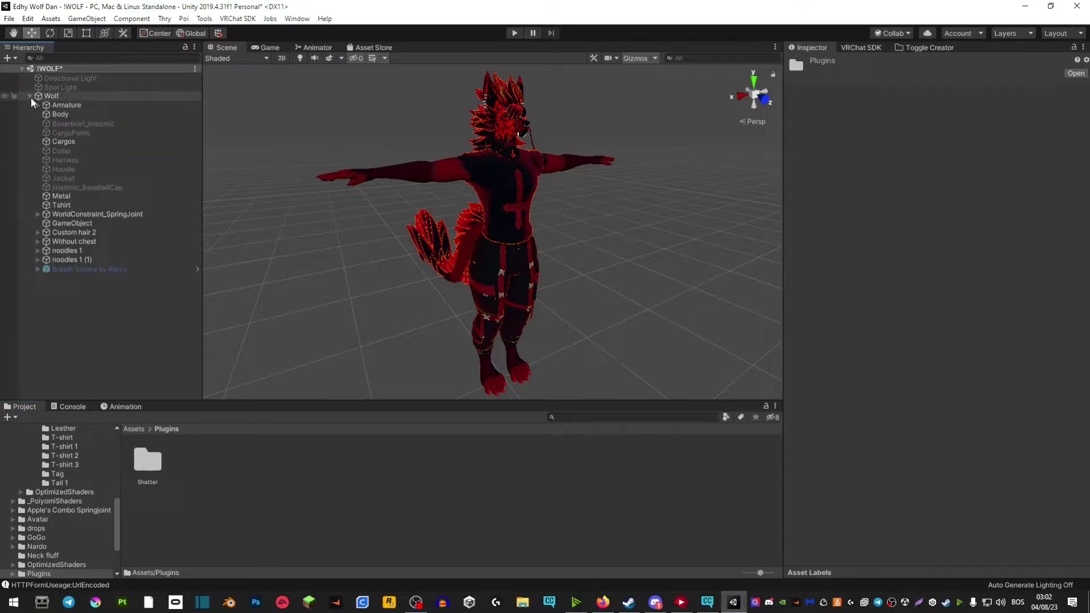
{"action": "left_click", "coordinate": [59, 114]}
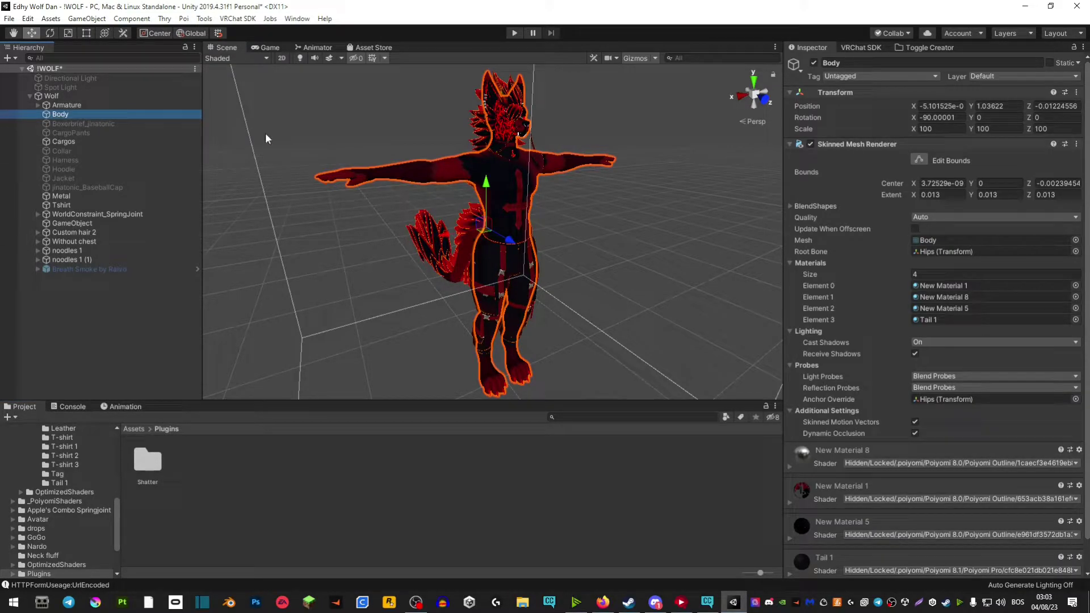
{"action": "left_click", "coordinate": [929, 240]}
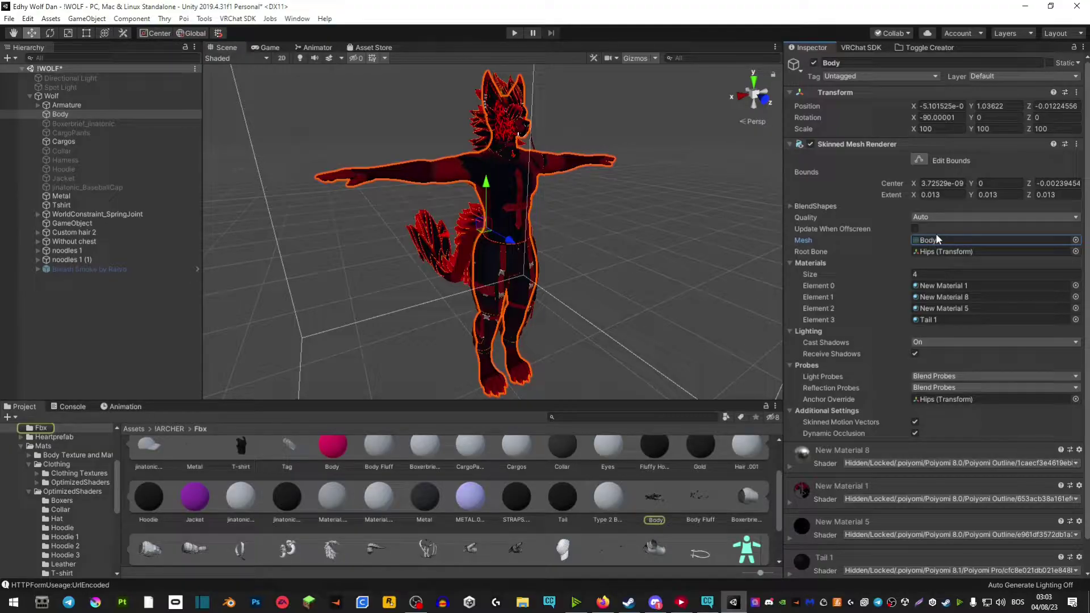
{"action": "scroll", "coordinate": [625, 524], "scroll_direction": "up", "scroll_amount": 2}
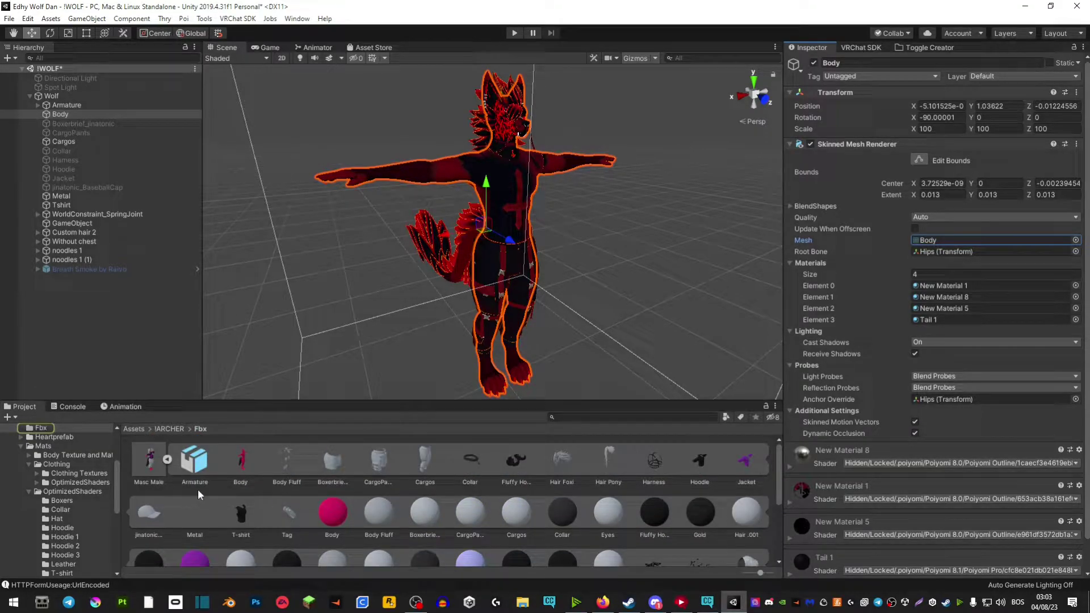
Reveal the Masc Male model's source file in File Explorer.
{"action": "right_click", "coordinate": [154, 467]}
{"action": "left_click", "coordinate": [142, 467]}
{"action": "left_click", "coordinate": [167, 461]}
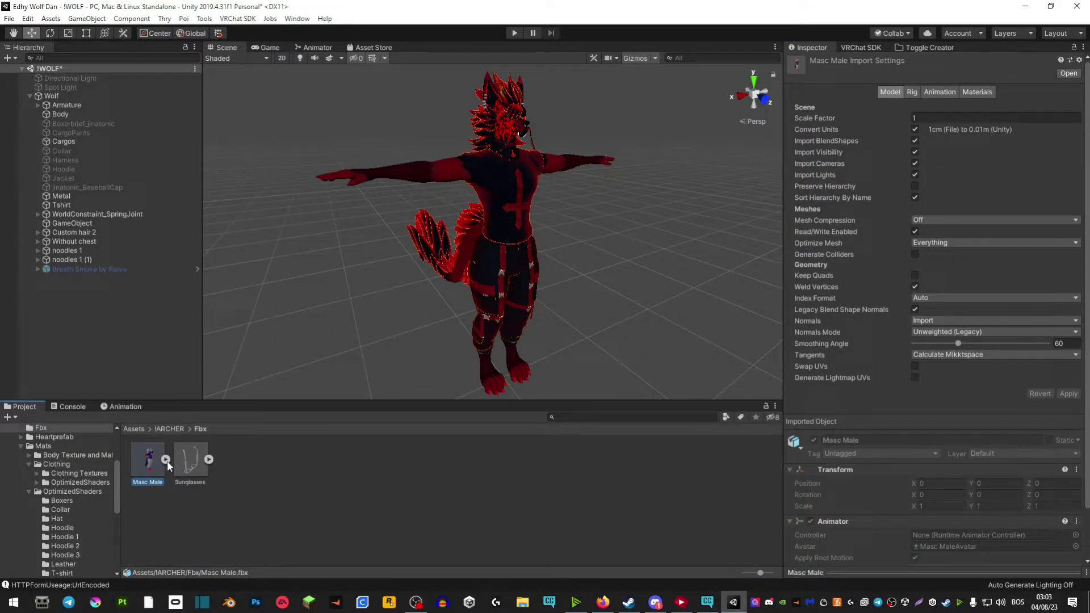
{"action": "right_click", "coordinate": [151, 463]}
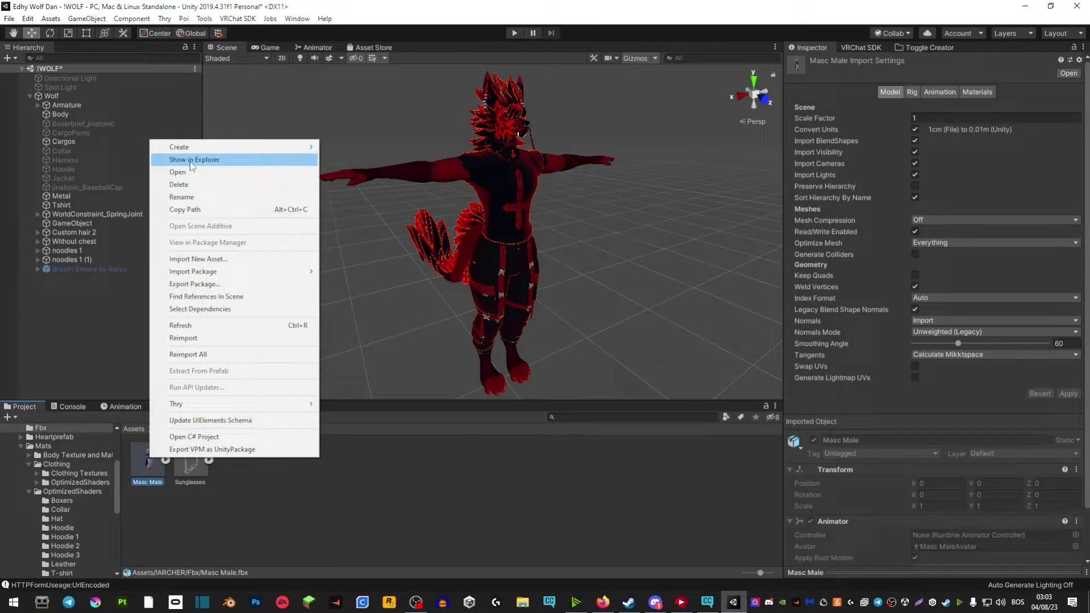
{"action": "left_click", "coordinate": [228, 159]}
Copy Masc Male.fbx from the Fbx folder to the desktop.
{"action": "right_click", "coordinate": [278, 133]}
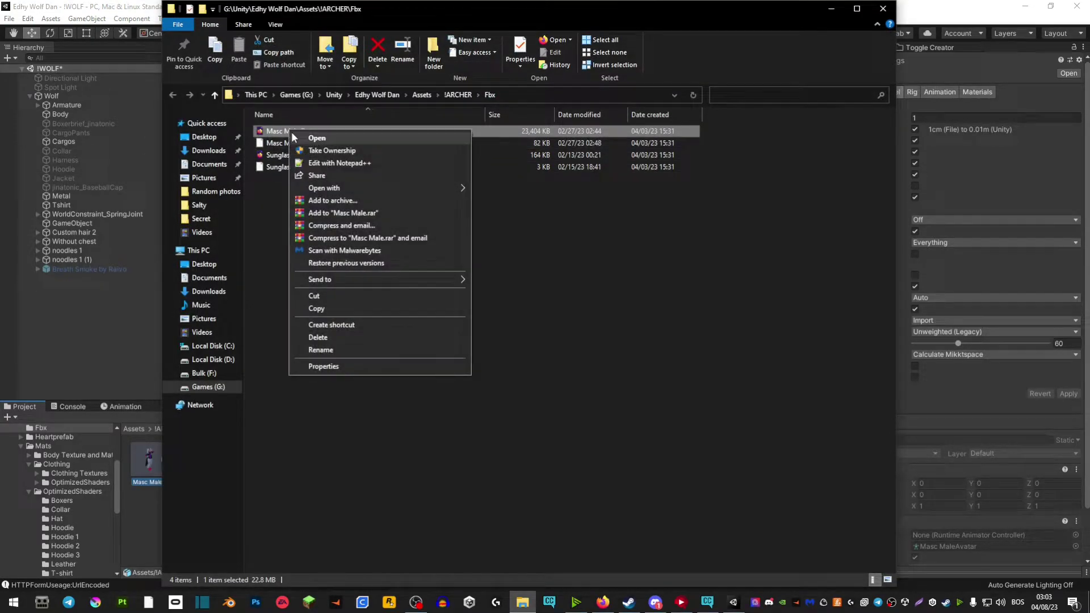
{"action": "left_click", "coordinate": [323, 308]}
{"action": "left_click", "coordinate": [883, 8]}
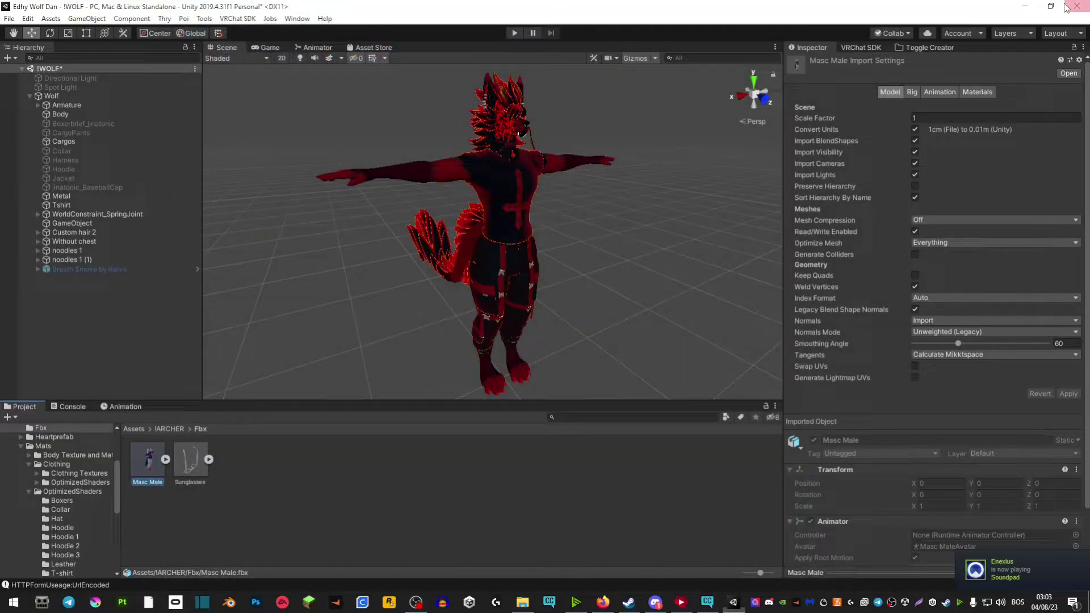
{"action": "left_click", "coordinate": [1025, 6]}
{"action": "right_click", "coordinate": [357, 223]}
{"action": "left_click", "coordinate": [393, 258]}
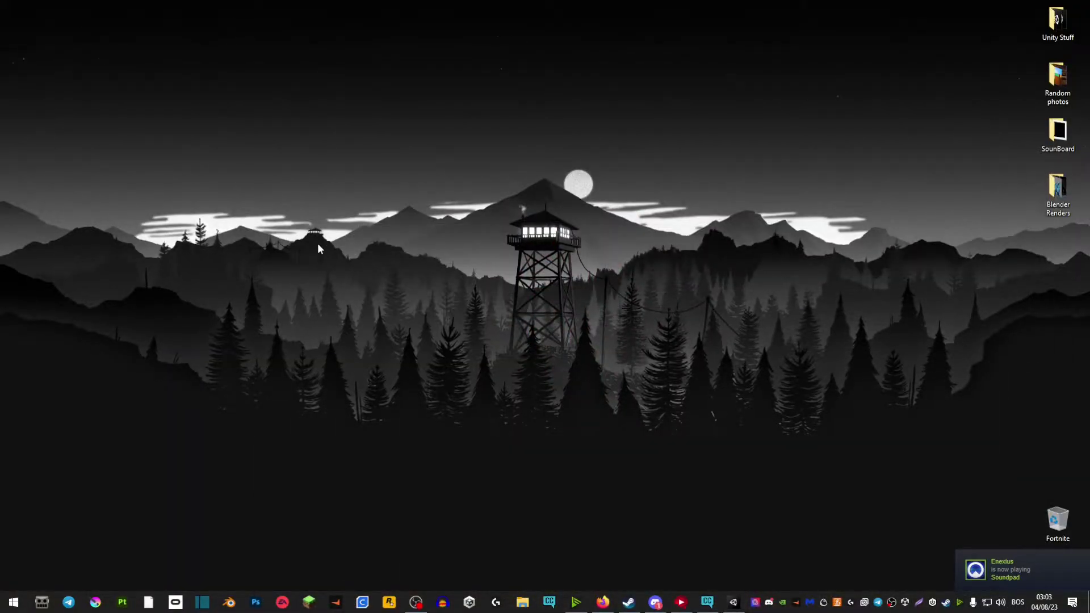
{"action": "right_click", "coordinate": [318, 244]}
{"action": "left_click", "coordinate": [348, 296]}
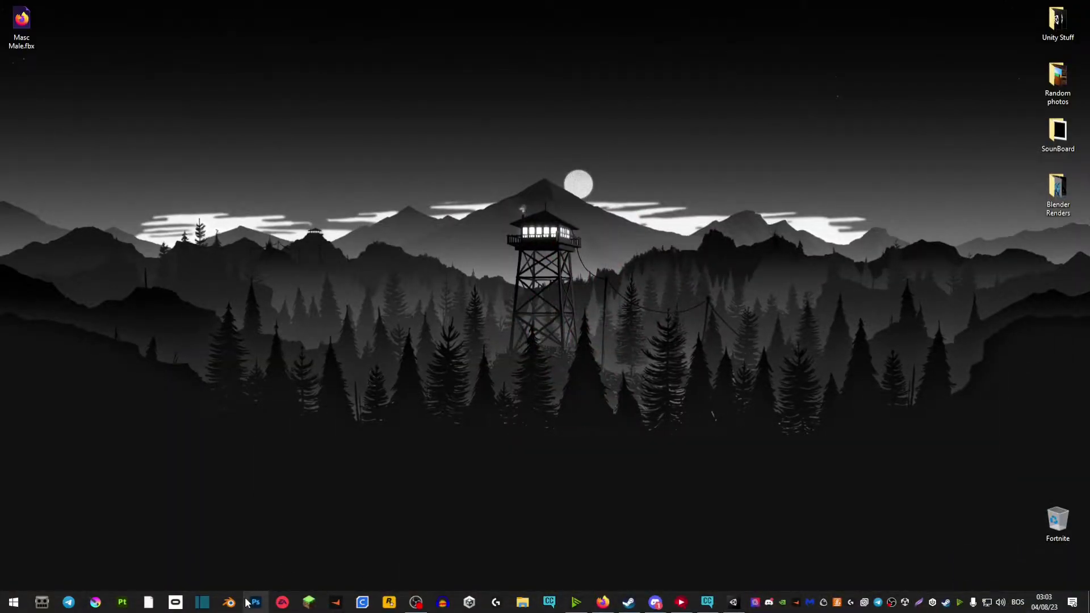
Launch Substance 3D Painter and create a new project from the desktop's Masc Male.fbx at 4096 document resolution.
{"action": "left_click", "coordinate": [122, 602]}
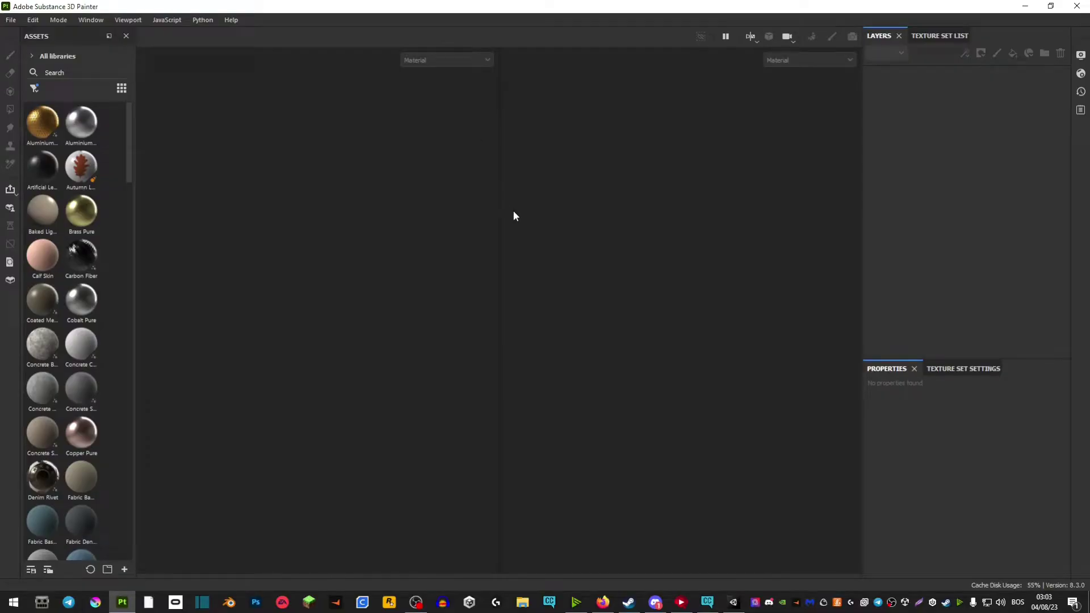
{"action": "double_click", "coordinate": [406, 4]}
{"action": "left_click_drag", "start_coordinate": [21, 23], "coordinate": [388, 248]}
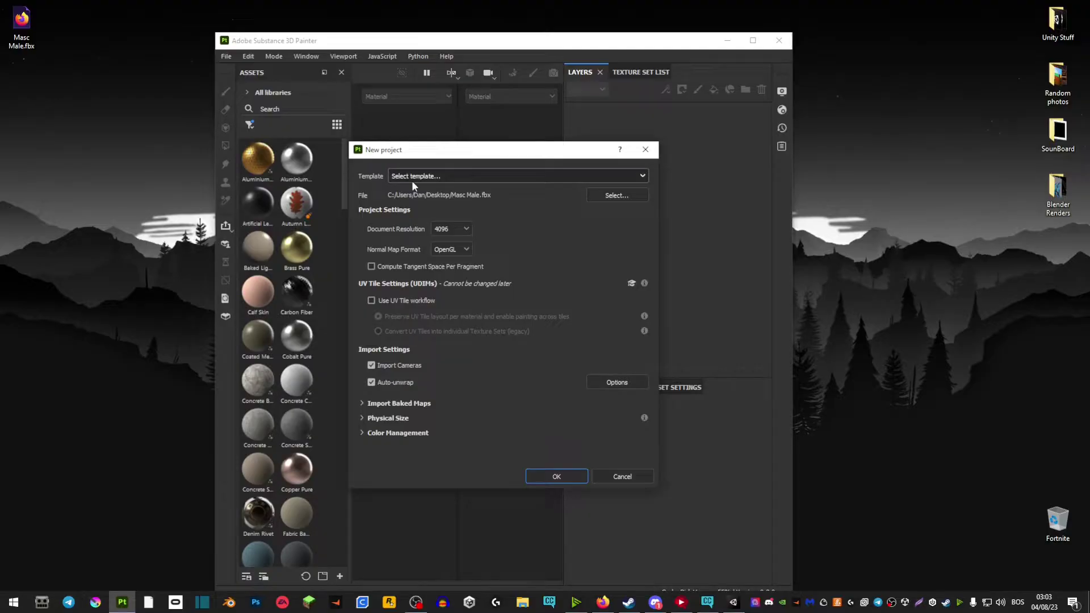
{"action": "left_click", "coordinate": [469, 229]}
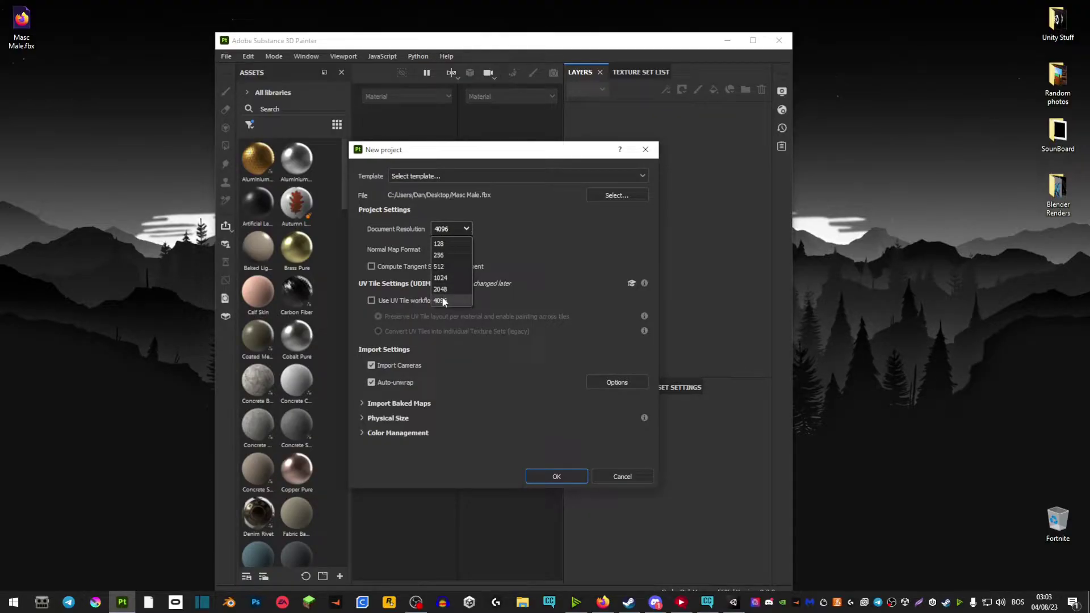
{"action": "left_click", "coordinate": [447, 230]}
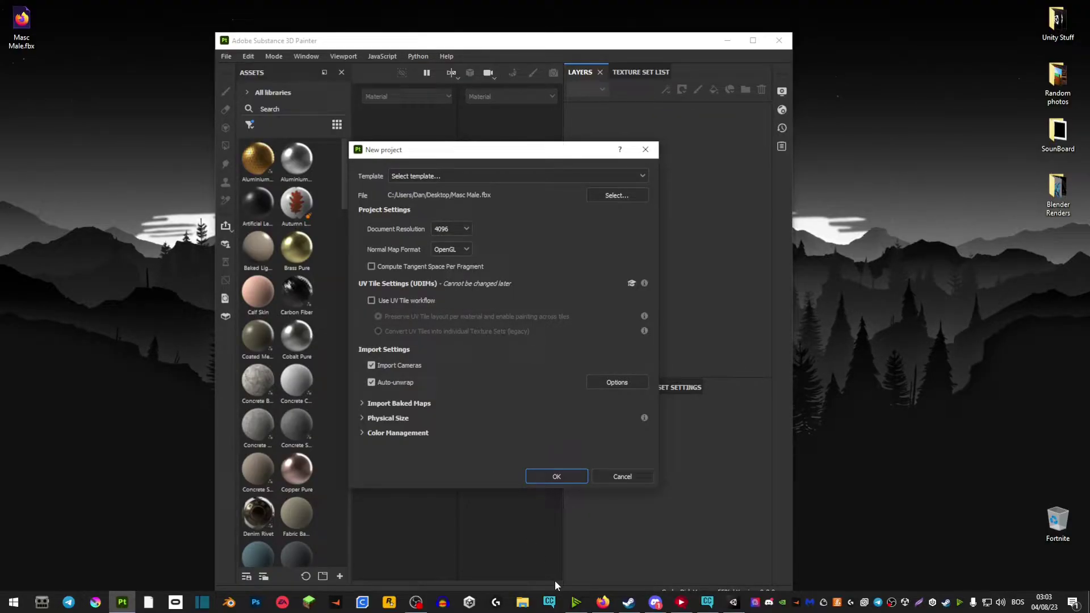
{"action": "left_click", "coordinate": [550, 478]}
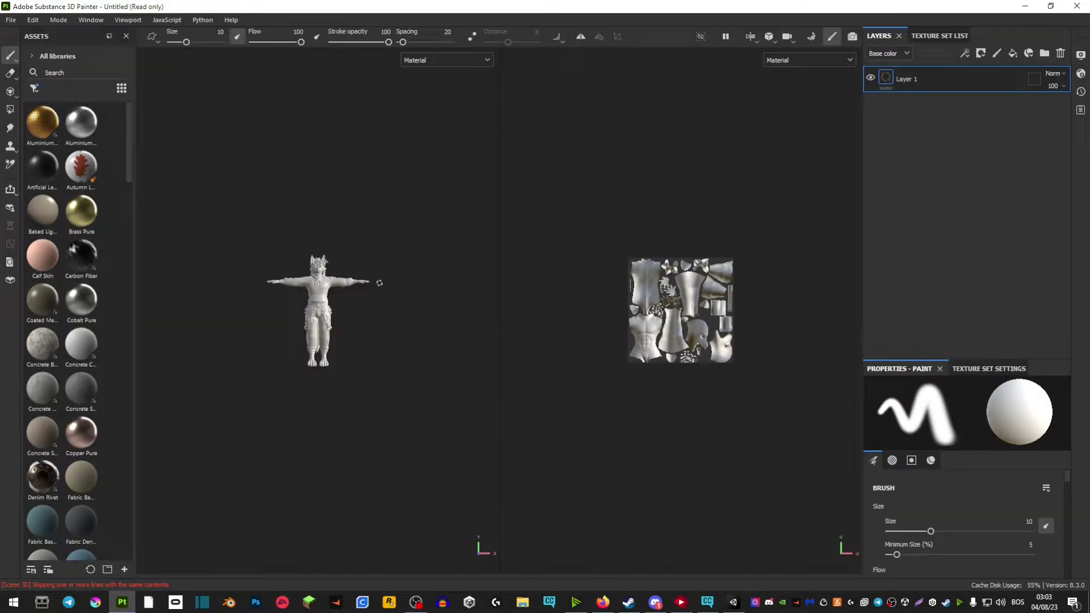
Enlarge the 3D view and examine the imported avatar from several angles along with its UV layout.
{"action": "left_click_drag", "start_coordinate": [503, 310], "coordinate": [564, 290]}
{"action": "scroll", "coordinate": [350, 280], "scroll_direction": "up", "scroll_amount": 4}
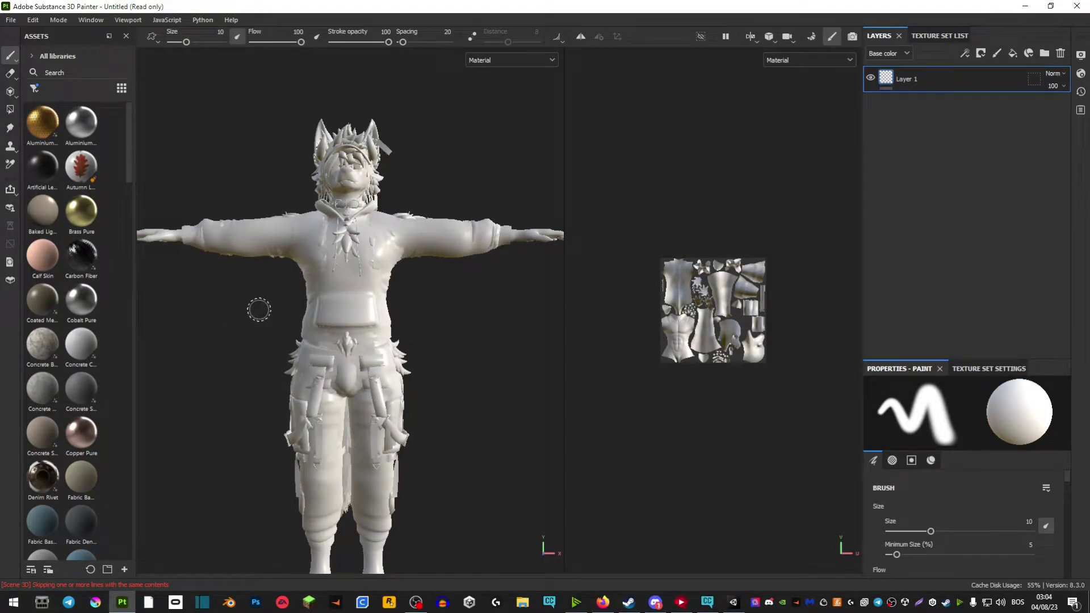
{"action": "mouse_move", "coordinate": [258, 307]}
{"action": "left_mouse_down", "text": "alt"}
{"action": "mouse_move", "coordinate": [330, 322]}
{"action": "mouse_move", "coordinate": [263, 334]}
{"action": "mouse_move", "coordinate": [329, 290]}
{"action": "left_mouse_up", "text": "alt"}
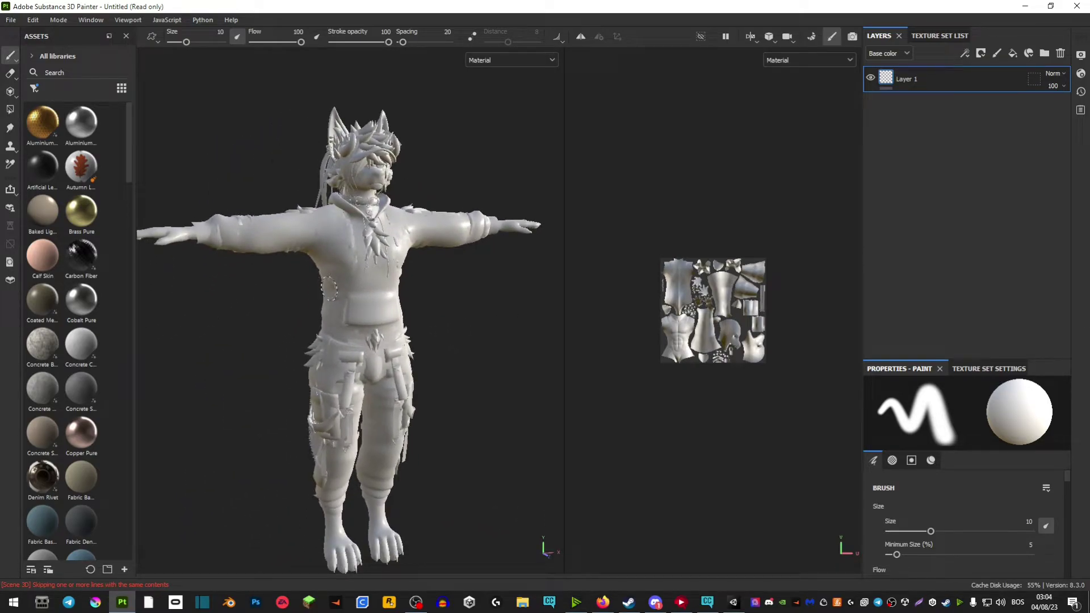
{"action": "middle_click_drag", "start_coordinate": [314, 291], "coordinate": [402, 243], "text": "alt"}
{"action": "middle_click_drag", "start_coordinate": [398, 295], "coordinate": [329, 346], "text": "alt"}
{"action": "scroll", "coordinate": [309, 348], "scroll_direction": "down", "scroll_amount": 2}
{"action": "mouse_move", "coordinate": [292, 353]}
{"action": "right_mouse_down", "text": "alt"}
{"action": "mouse_move", "coordinate": [221, 372]}
{"action": "mouse_move", "coordinate": [533, 333]}
{"action": "mouse_move", "coordinate": [392, 347]}
{"action": "right_mouse_up", "text": "alt"}
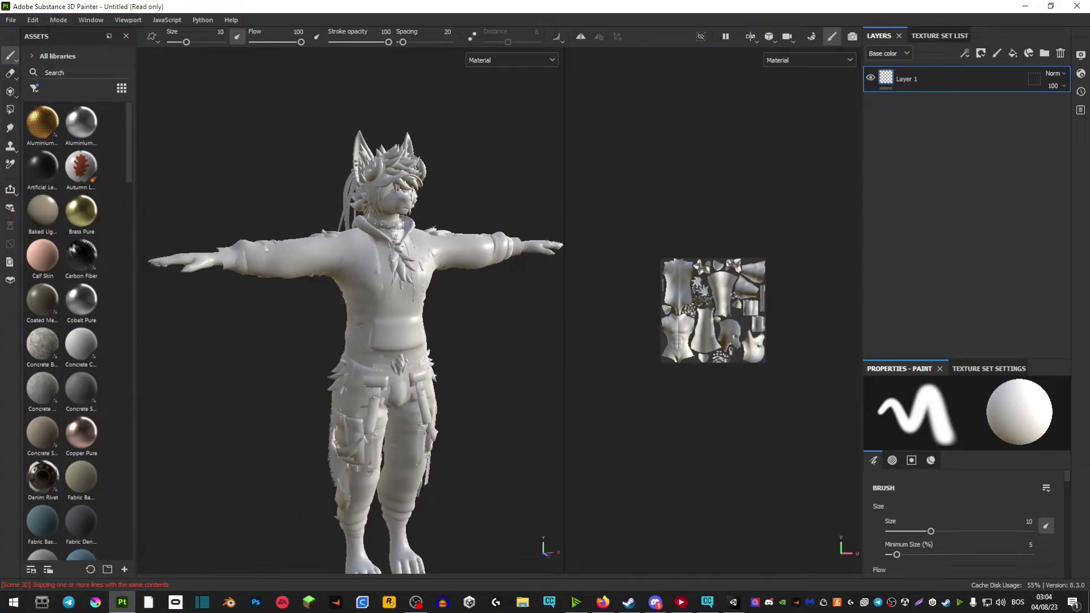
{"action": "key", "text": "f"}
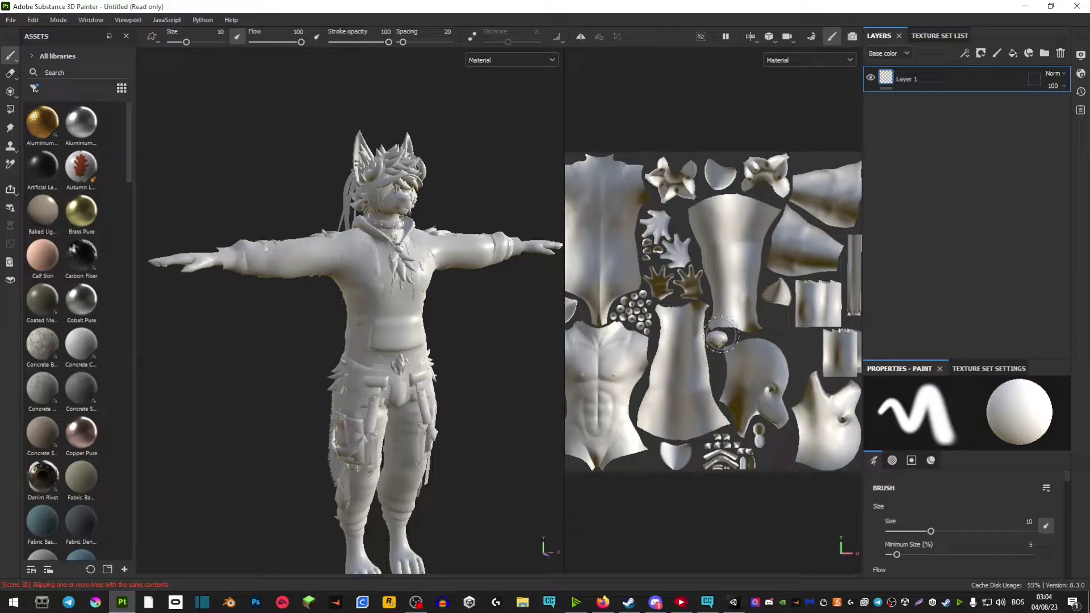
{"action": "scroll", "coordinate": [623, 315], "scroll_direction": "down", "scroll_amount": 1}
{"action": "scroll", "coordinate": [821, 313], "scroll_direction": "down", "scroll_amount": 1}
{"action": "scroll", "coordinate": [600, 343], "scroll_direction": "up", "scroll_amount": 1}
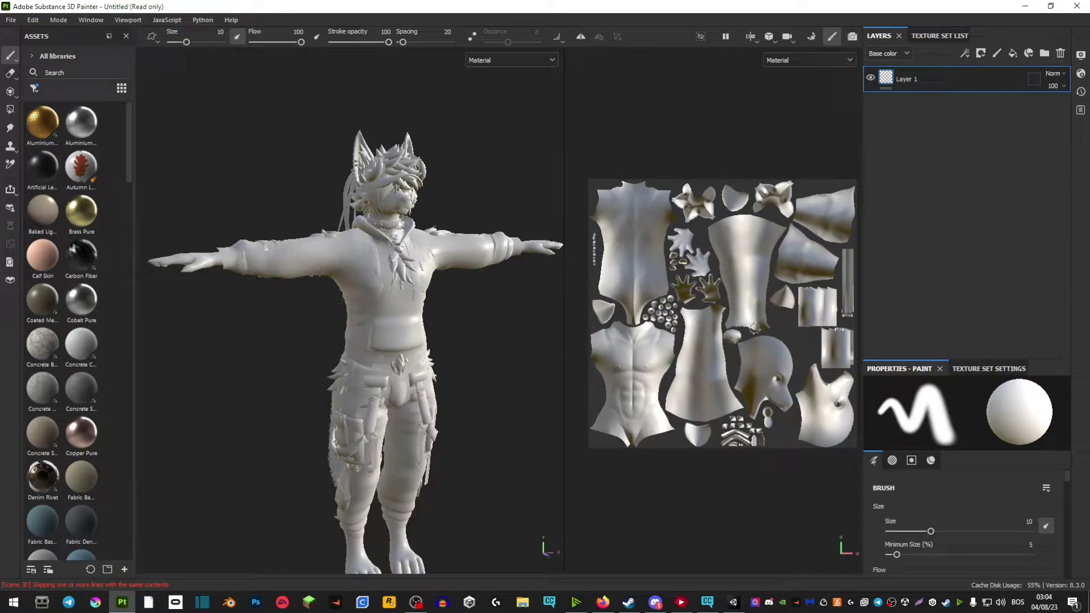
{"action": "key", "text": "F2"}
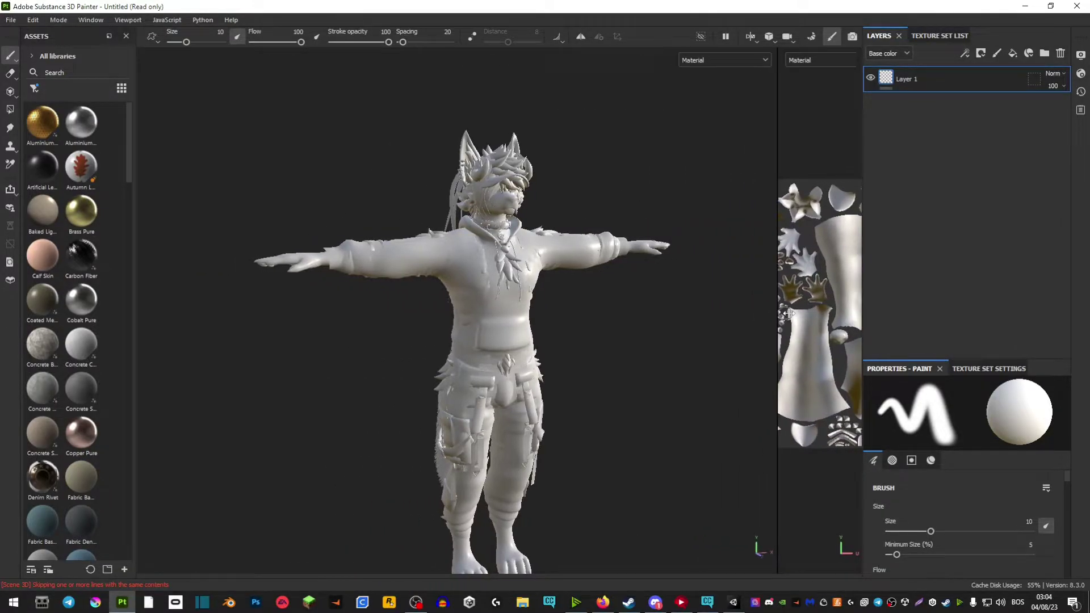
{"action": "left_click_drag", "start_coordinate": [552, 276], "coordinate": [571, 289], "text": "alt"}
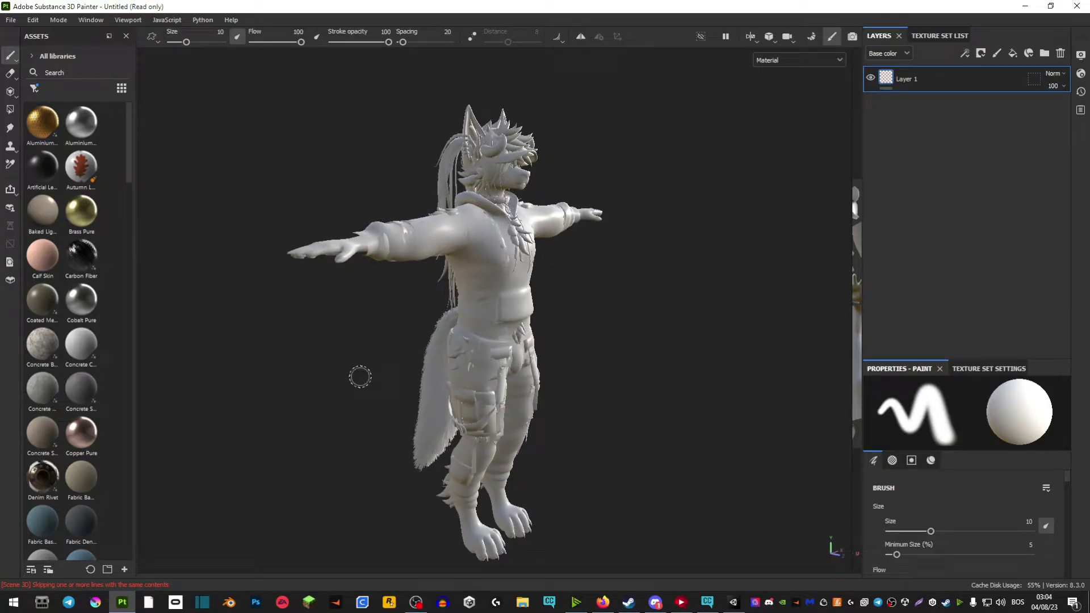
Hide every texture set except Body, from Body Fluff down to Type 2 Body.
{"action": "left_click", "coordinate": [931, 36]}
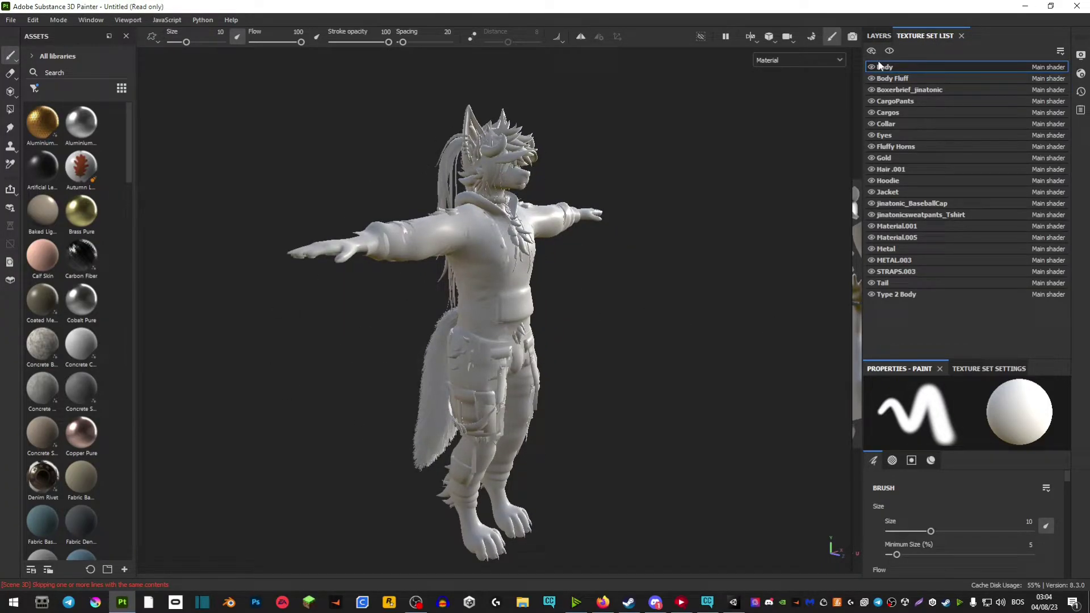
{"action": "left_click", "coordinate": [872, 78]}
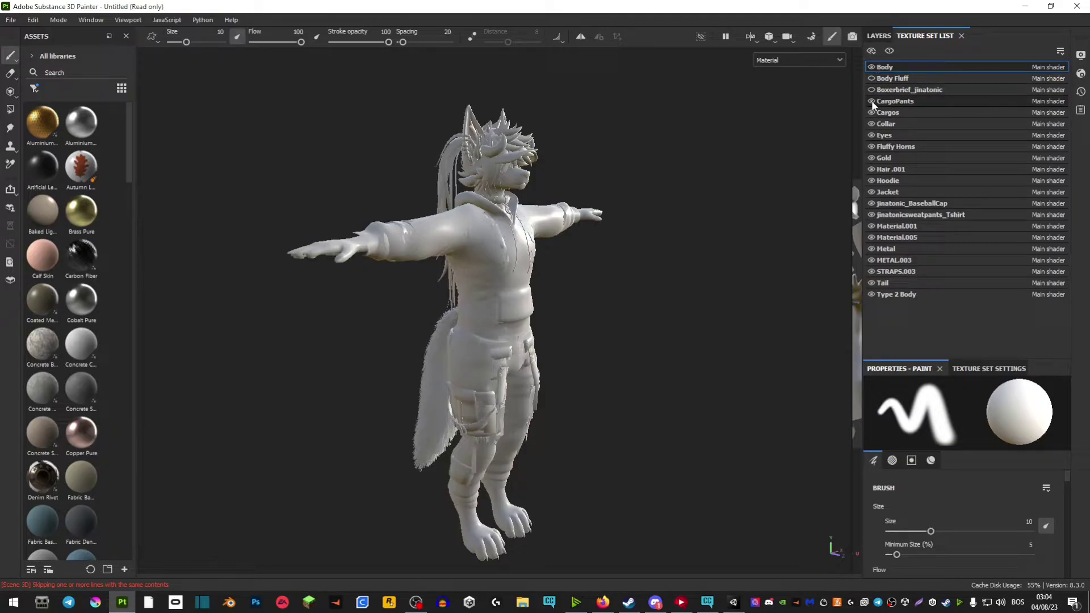
{"action": "left_click", "coordinate": [872, 102]}
{"action": "left_click", "coordinate": [871, 112]}
{"action": "left_click", "coordinate": [871, 124]}
{"action": "left_click", "coordinate": [872, 135]}
{"action": "left_click", "coordinate": [872, 147]}
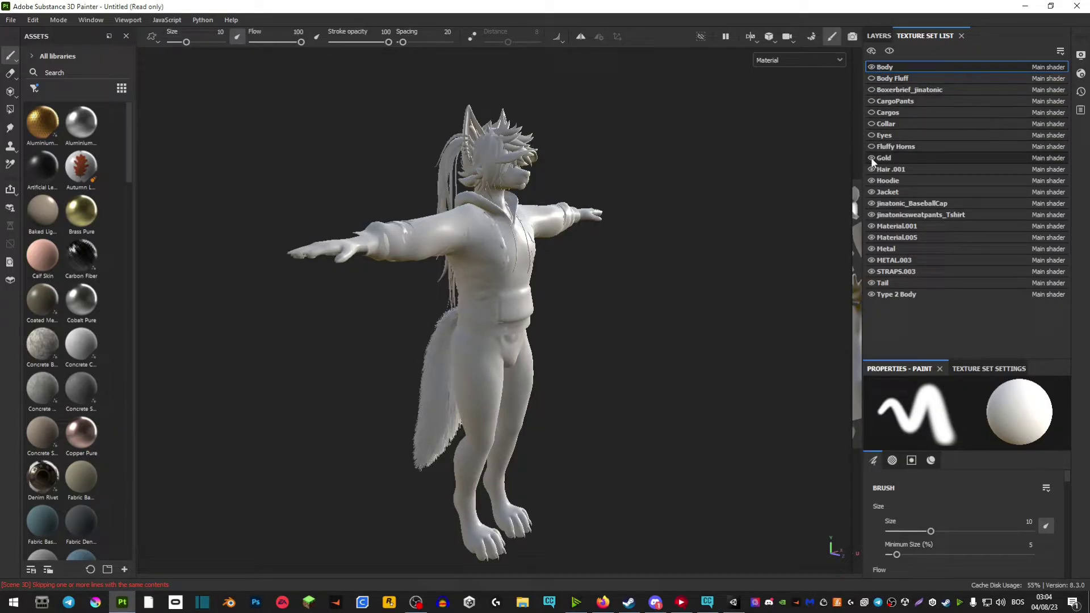
{"action": "left_click", "coordinate": [871, 158]}
{"action": "left_click", "coordinate": [872, 169]}
{"action": "left_click", "coordinate": [871, 181]}
{"action": "left_click", "coordinate": [871, 192]}
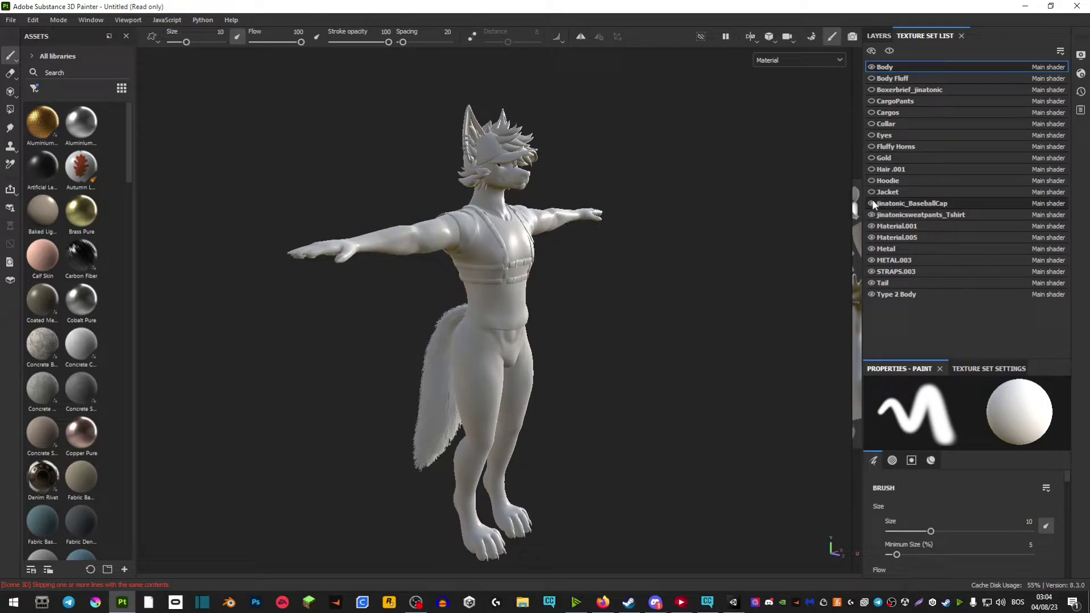
{"action": "left_click", "coordinate": [872, 203]}
{"action": "left_click", "coordinate": [872, 215]}
{"action": "left_click", "coordinate": [871, 226]}
{"action": "left_click", "coordinate": [871, 237]}
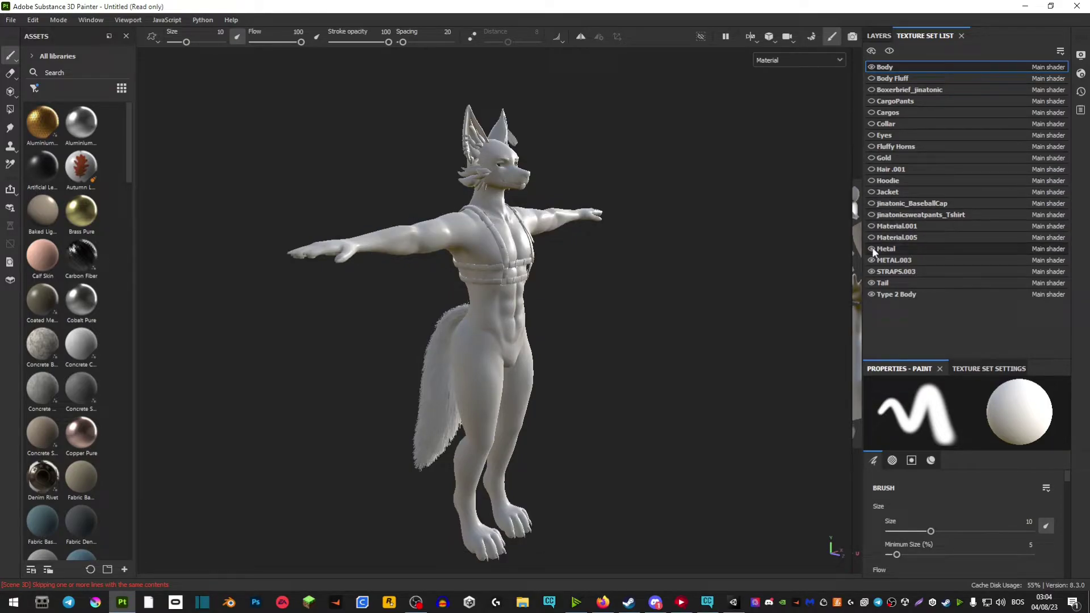
{"action": "left_click", "coordinate": [871, 248]}
{"action": "left_click", "coordinate": [872, 260]}
{"action": "left_click", "coordinate": [871, 271]}
{"action": "left_click", "coordinate": [872, 282]}
{"action": "left_click", "coordinate": [872, 294]}
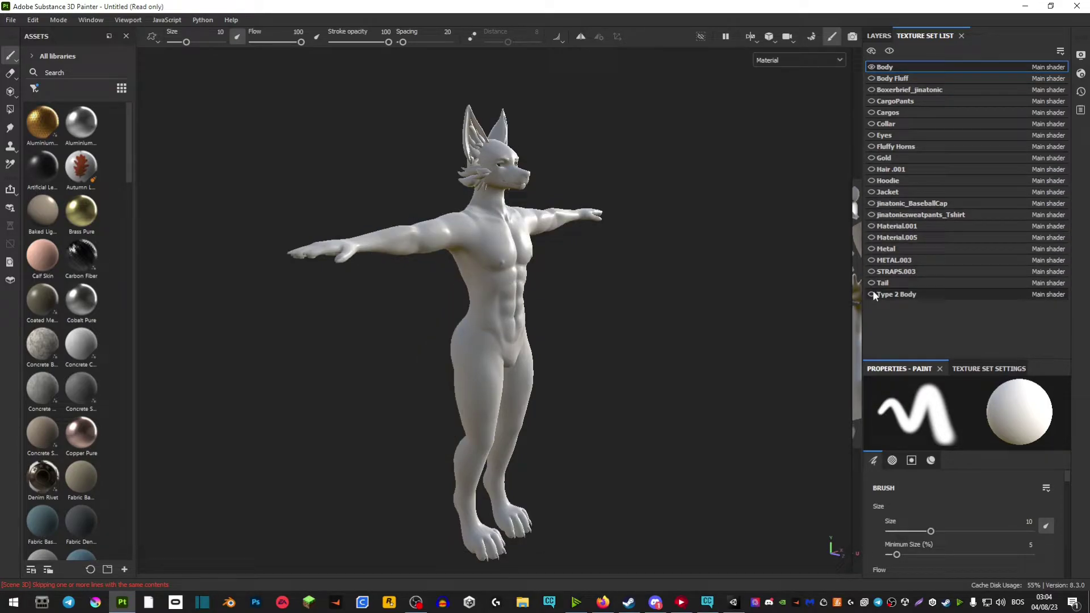
Add a fill layer above Layer 1 in the Body texture set.
{"action": "left_click_drag", "start_coordinate": [480, 264], "coordinate": [639, 272], "text": "alt"}
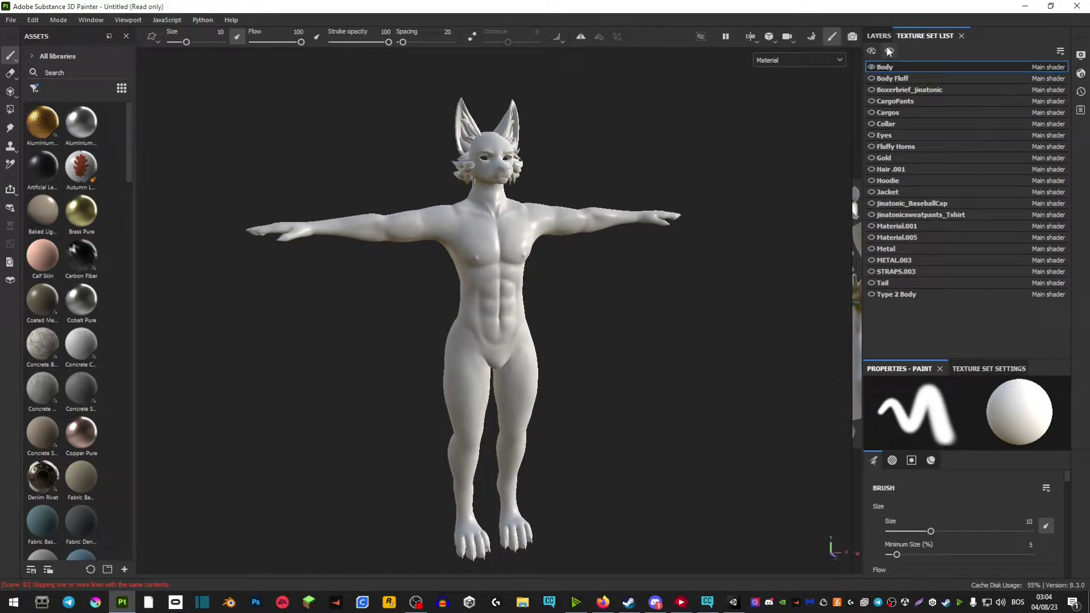
{"action": "left_click", "coordinate": [878, 39]}
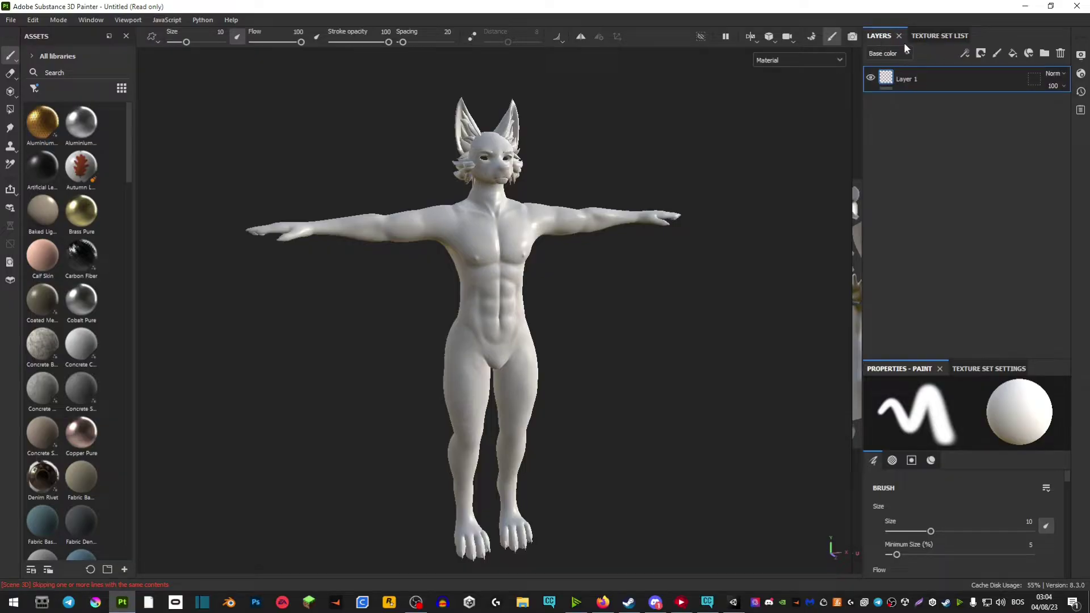
{"action": "left_click", "coordinate": [1014, 55]}
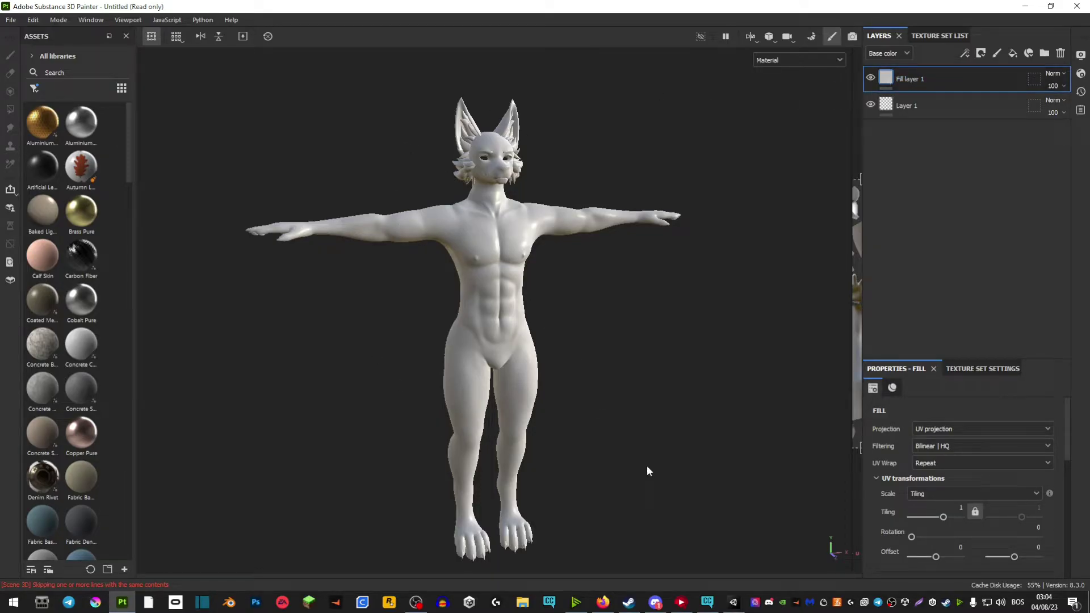
Switch to Unity and locate the main colour texture of the body's New Material 1 in the project assets.
{"action": "left_click", "coordinate": [729, 609]}
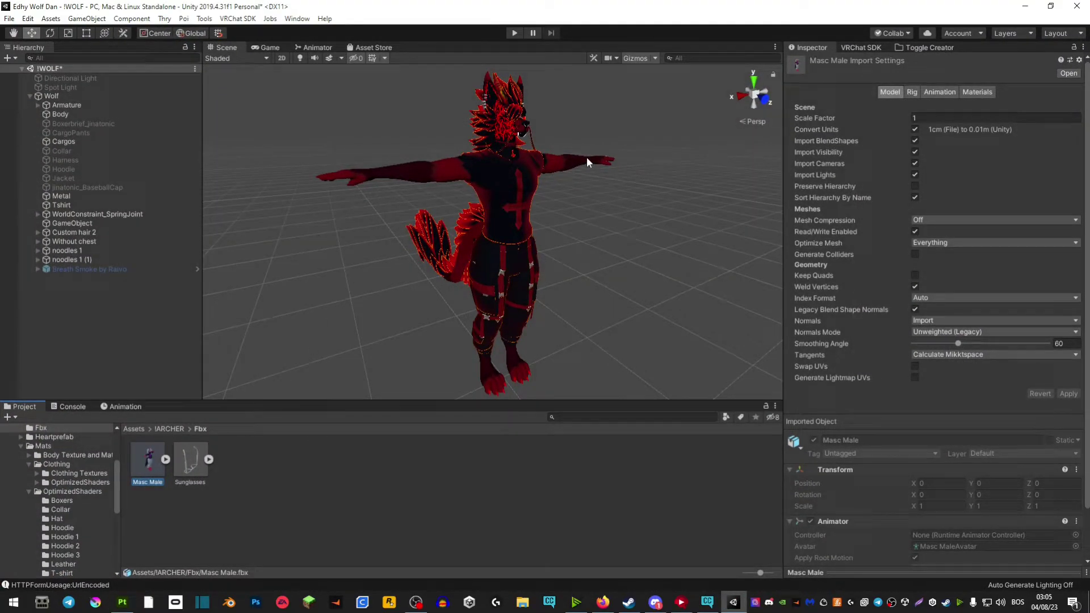
{"action": "left_click", "coordinate": [582, 162]}
{"action": "scroll", "coordinate": [819, 468], "scroll_direction": "down", "scroll_amount": 1}
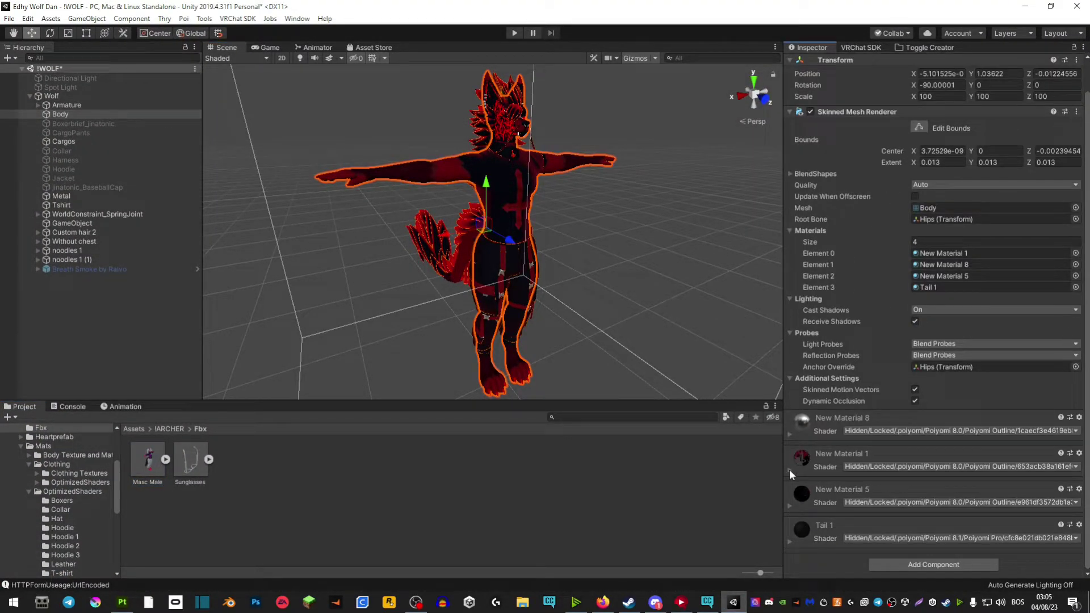
{"action": "left_click", "coordinate": [838, 468]}
{"action": "scroll", "coordinate": [828, 481], "scroll_direction": "down", "scroll_amount": 3}
{"action": "left_click", "coordinate": [815, 474]}
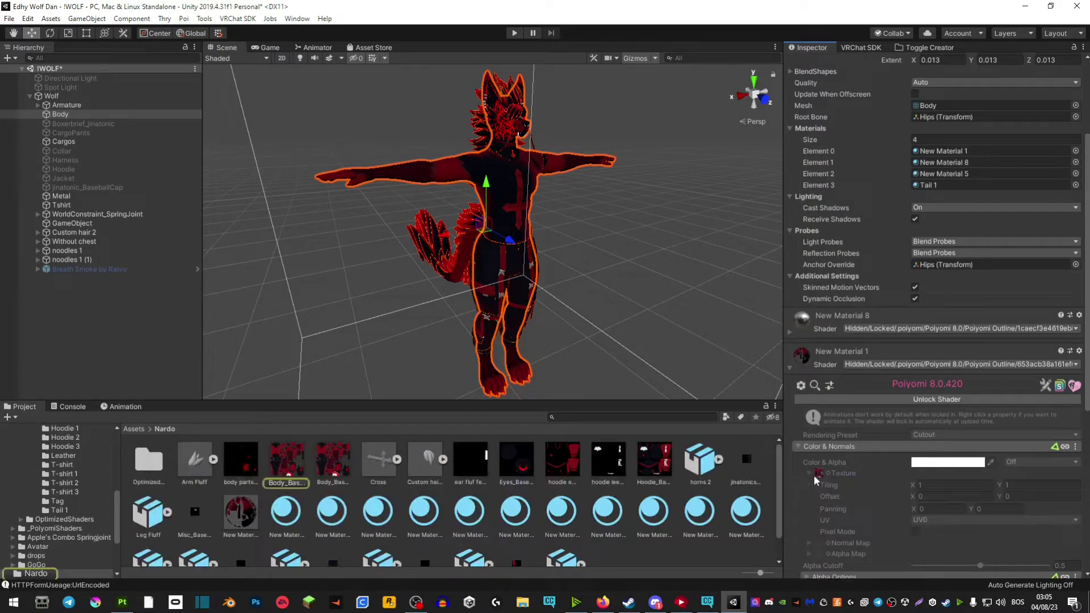
Bring Body_Base_color 1.png from the Unity assets into Substance 3D Painter and set its usage to texture.
{"action": "mouse_move", "coordinate": [282, 459]}
{"action": "left_mouse_down"}
{"action": "mouse_move", "coordinate": [122, 597]}
{"action": "mouse_move", "coordinate": [72, 319]}
{"action": "mouse_move", "coordinate": [80, 342]}
{"action": "left_mouse_up"}
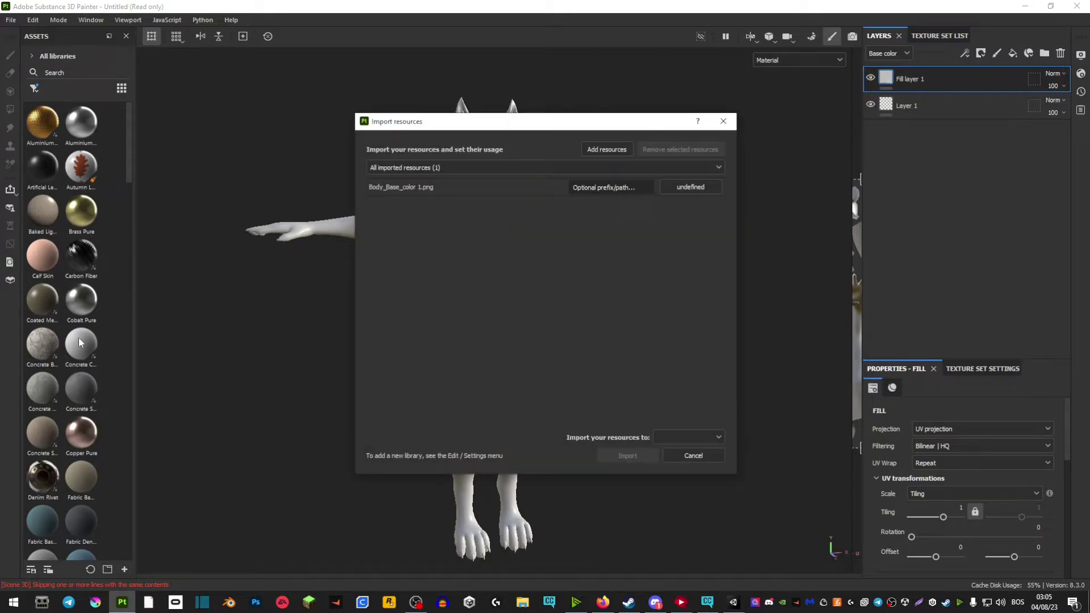
{"action": "left_click", "coordinate": [687, 188]}
{"action": "left_click", "coordinate": [708, 229]}
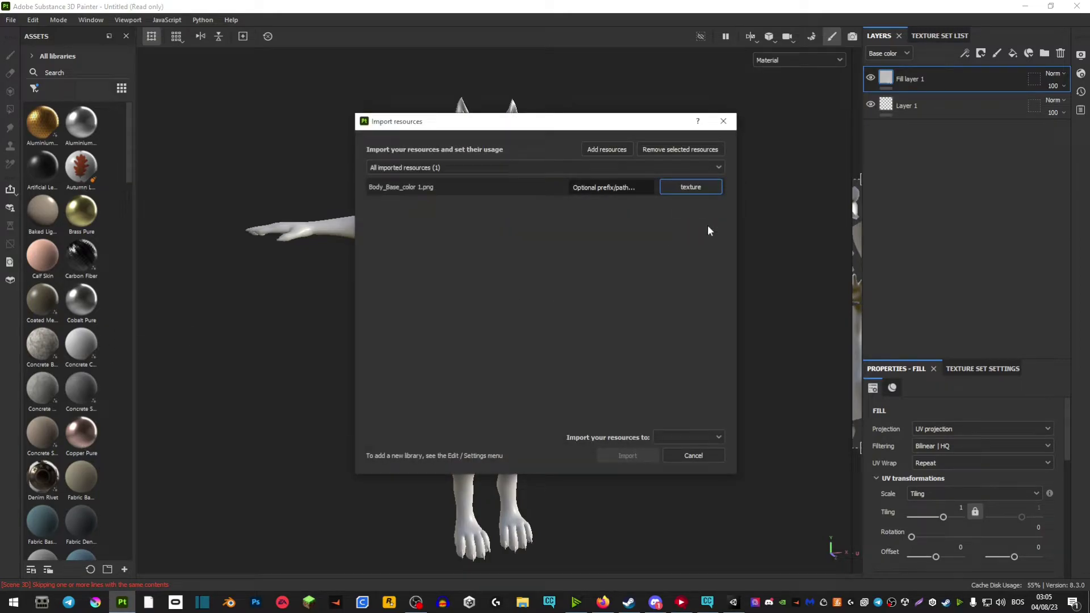
Choose the current session as the import destination and import the body texture.
{"action": "left_click", "coordinate": [670, 438]}
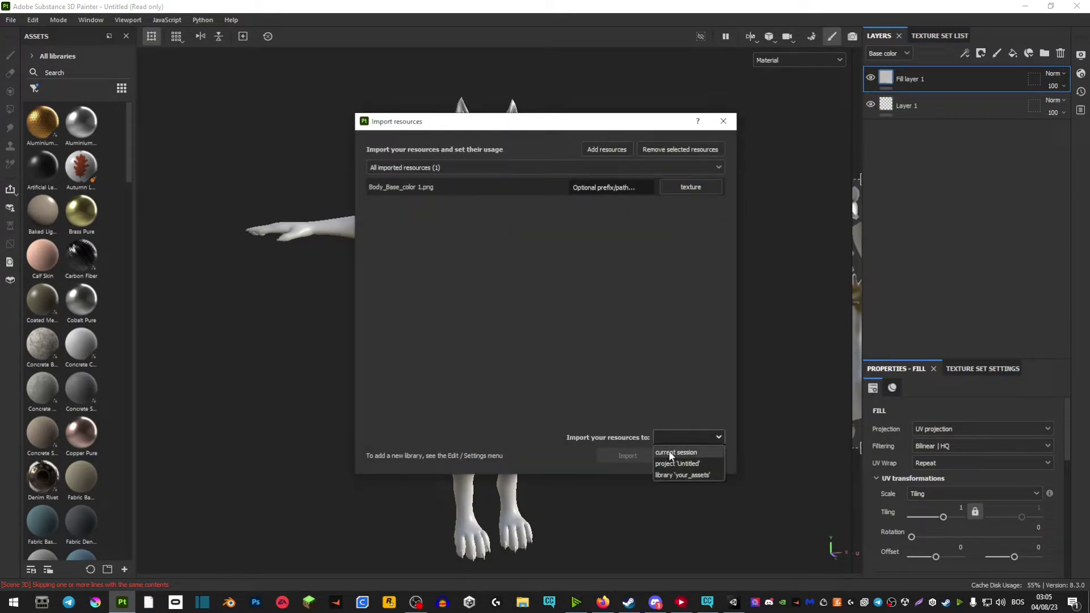
{"action": "left_click", "coordinate": [669, 451]}
{"action": "left_click", "coordinate": [672, 436]}
{"action": "left_click", "coordinate": [675, 463]}
{"action": "left_click", "coordinate": [674, 439]}
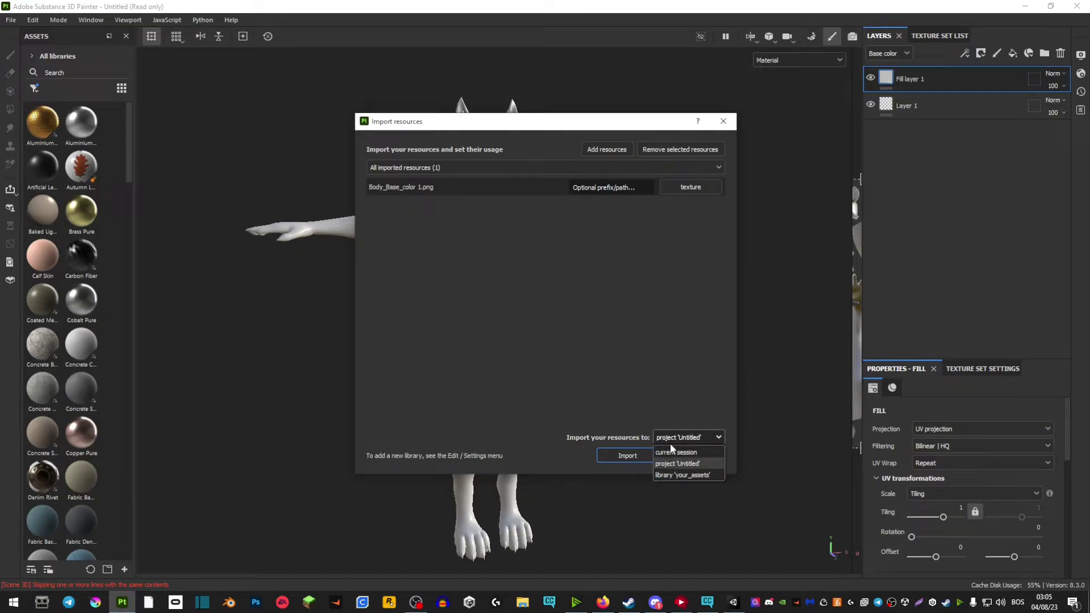
{"action": "left_click", "coordinate": [670, 451]}
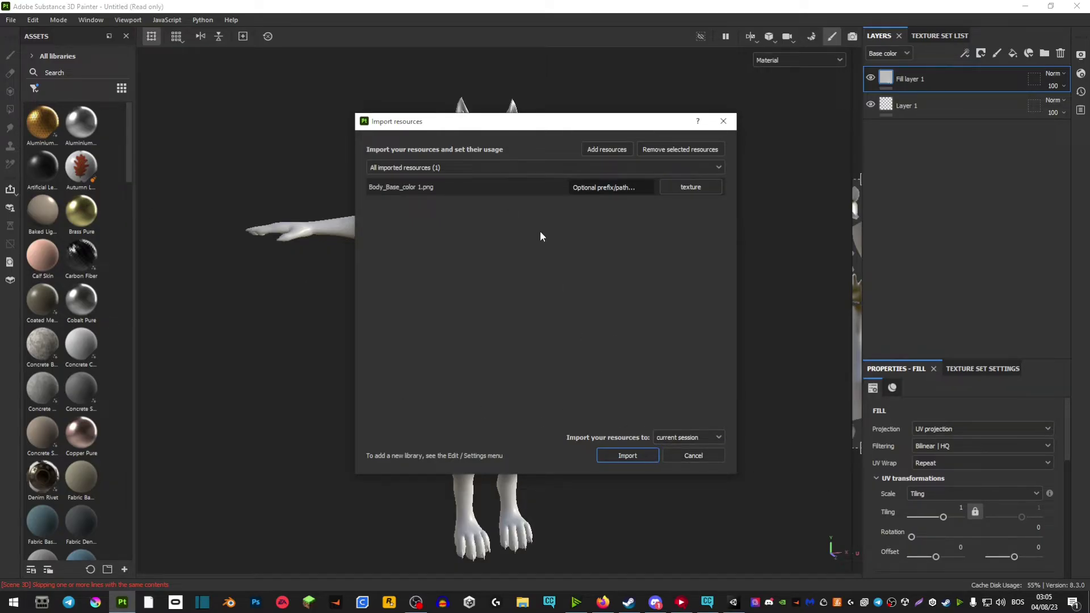
{"action": "left_click", "coordinate": [680, 438]}
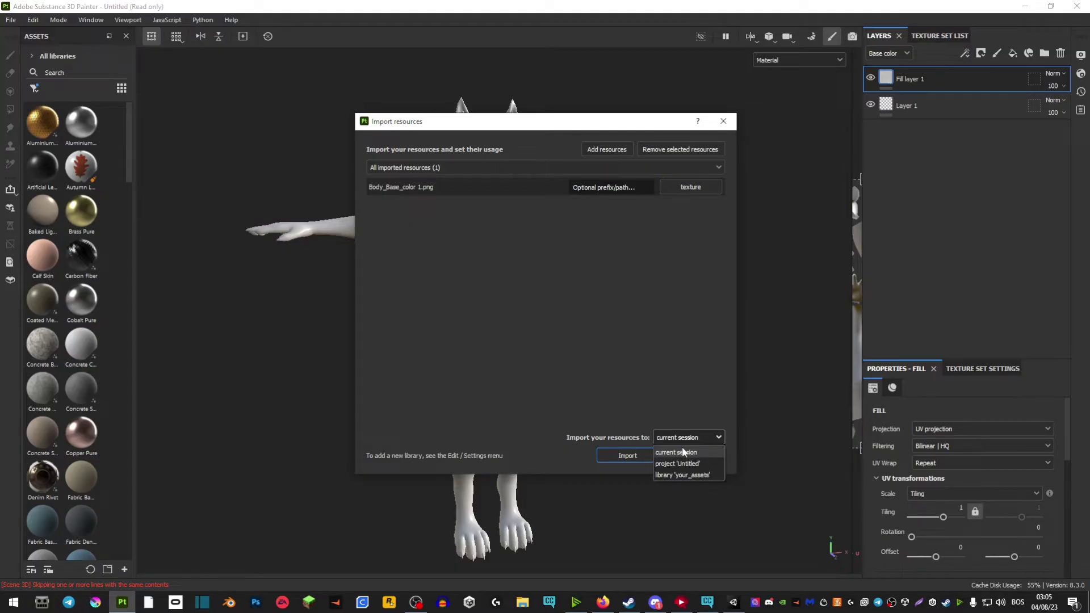
{"action": "left_click", "coordinate": [683, 449]}
{"action": "left_click", "coordinate": [639, 457]}
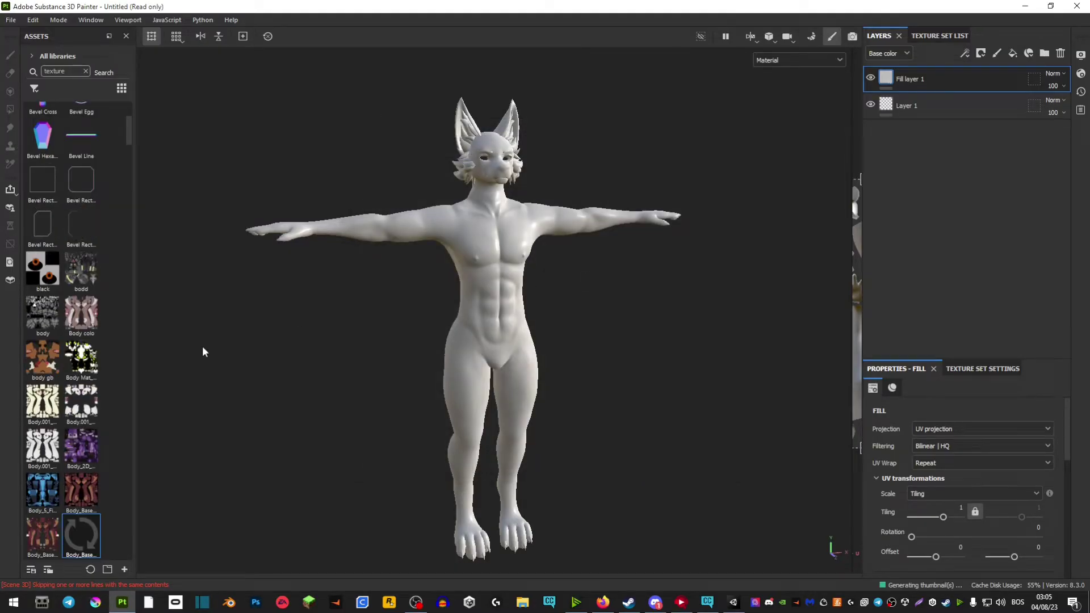
Assign the imported Body_Base_color 1 texture to the base color of Fill layer 1.
{"action": "scroll", "coordinate": [76, 451], "scroll_direction": "down", "scroll_amount": 5}
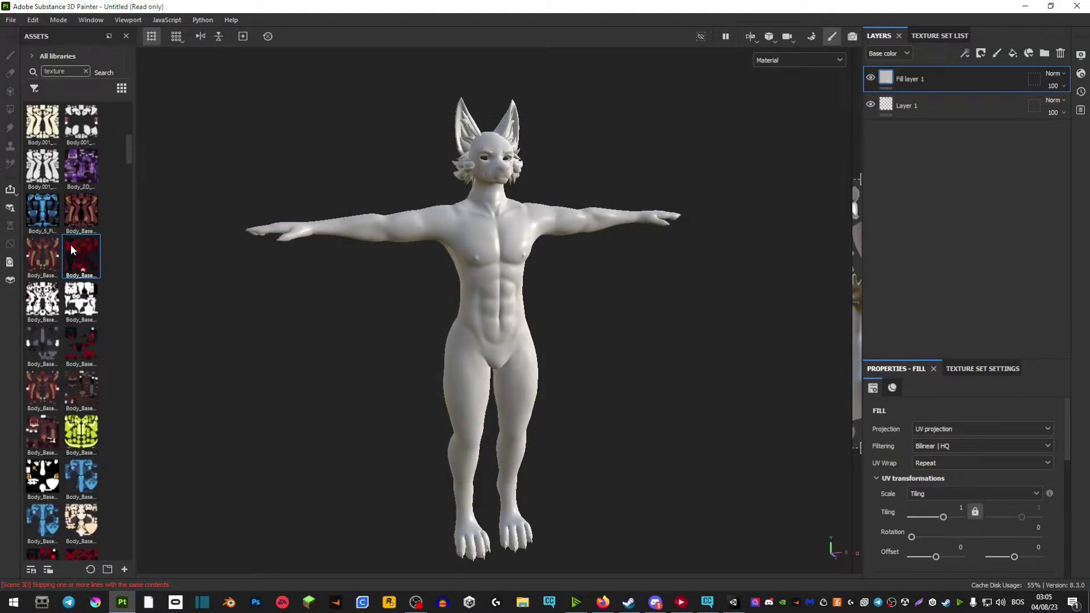
{"action": "right_click", "coordinate": [656, 129]}
{"action": "scroll", "coordinate": [733, 296], "scroll_direction": "down", "scroll_amount": 3}
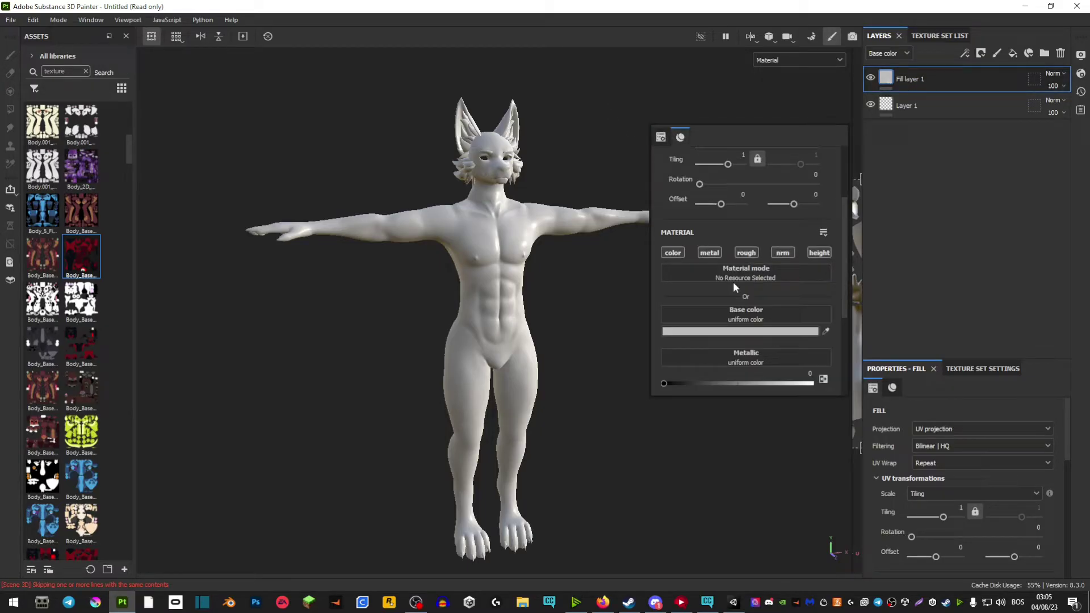
{"action": "left_click_drag", "start_coordinate": [82, 263], "coordinate": [737, 311]}
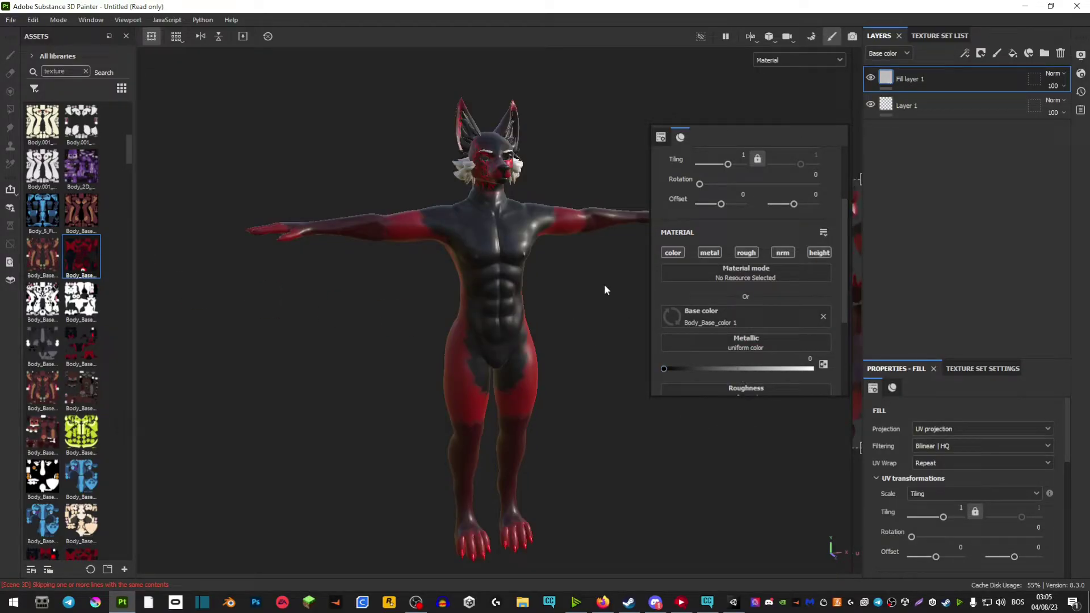
{"action": "left_click", "coordinate": [605, 287]}
{"action": "mouse_move", "coordinate": [635, 297]}
{"action": "left_mouse_down", "text": "alt"}
{"action": "mouse_move", "coordinate": [328, 292]}
{"action": "mouse_move", "coordinate": [483, 311]}
{"action": "mouse_move", "coordinate": [796, 292]}
{"action": "mouse_move", "coordinate": [265, 304]}
{"action": "mouse_move", "coordinate": [635, 309]}
{"action": "left_mouse_up", "text": "alt"}
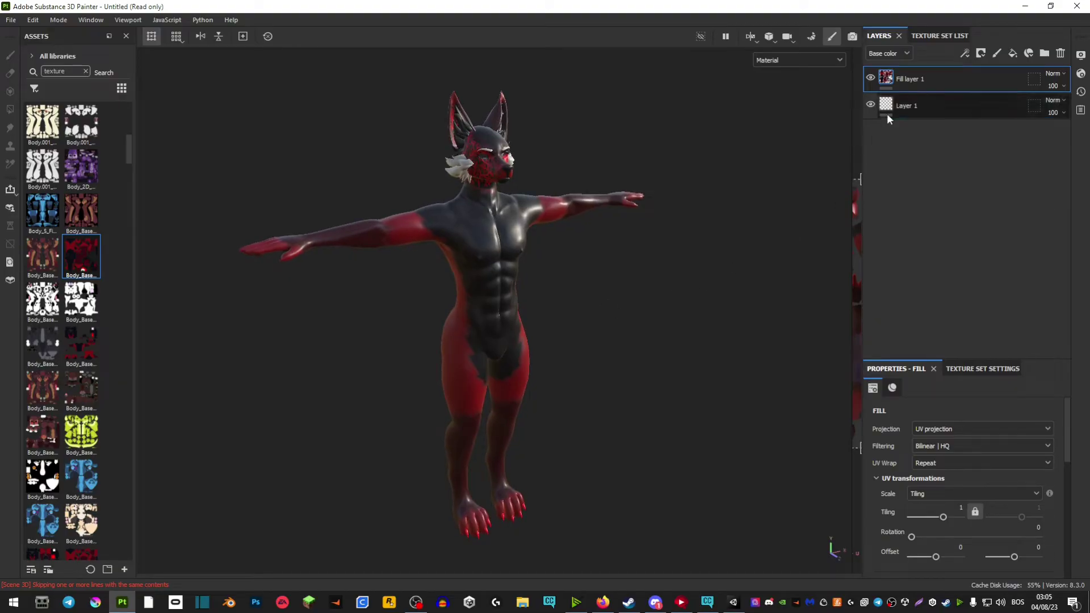
Add a paint effect to Fill layer 1 and turn on symmetry for the brush.
{"action": "right_click", "coordinate": [925, 81]}
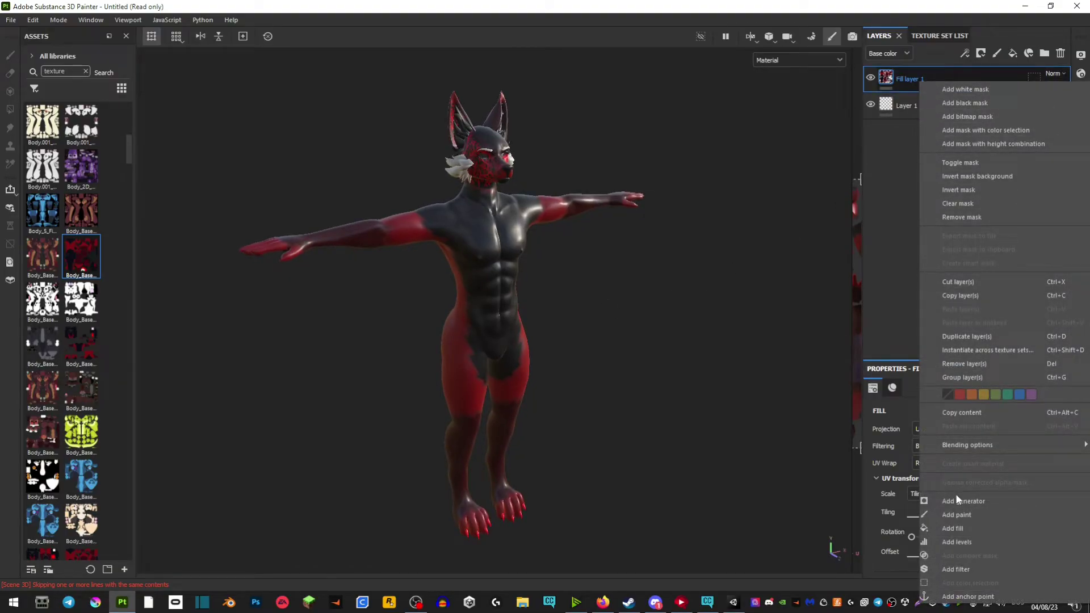
{"action": "left_click", "coordinate": [956, 514]}
{"action": "right_click_drag", "start_coordinate": [585, 275], "coordinate": [580, 245], "text": "alt"}
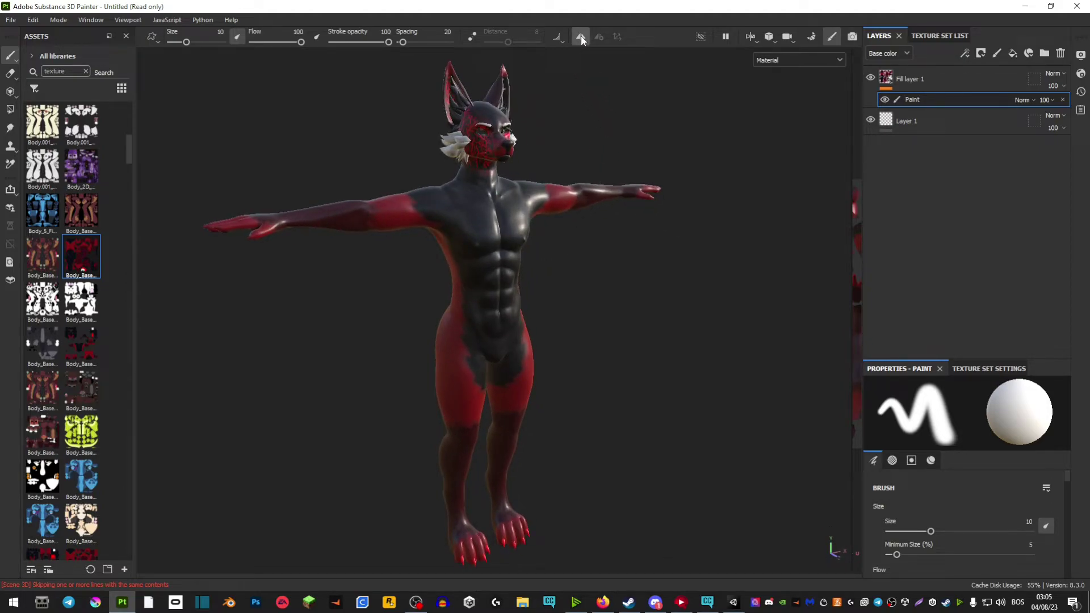
Try a symmetrical paint stroke across the avatar's upper arms and undo it.
{"action": "mouse_move", "coordinate": [591, 211]}
{"action": "left_mouse_down", "text": "alt"}
{"action": "mouse_move", "coordinate": [574, 203]}
{"action": "mouse_move", "coordinate": [494, 236]}
{"action": "mouse_move", "coordinate": [472, 217]}
{"action": "left_mouse_up", "text": "alt"}
{"action": "left_click", "coordinate": [484, 196]}
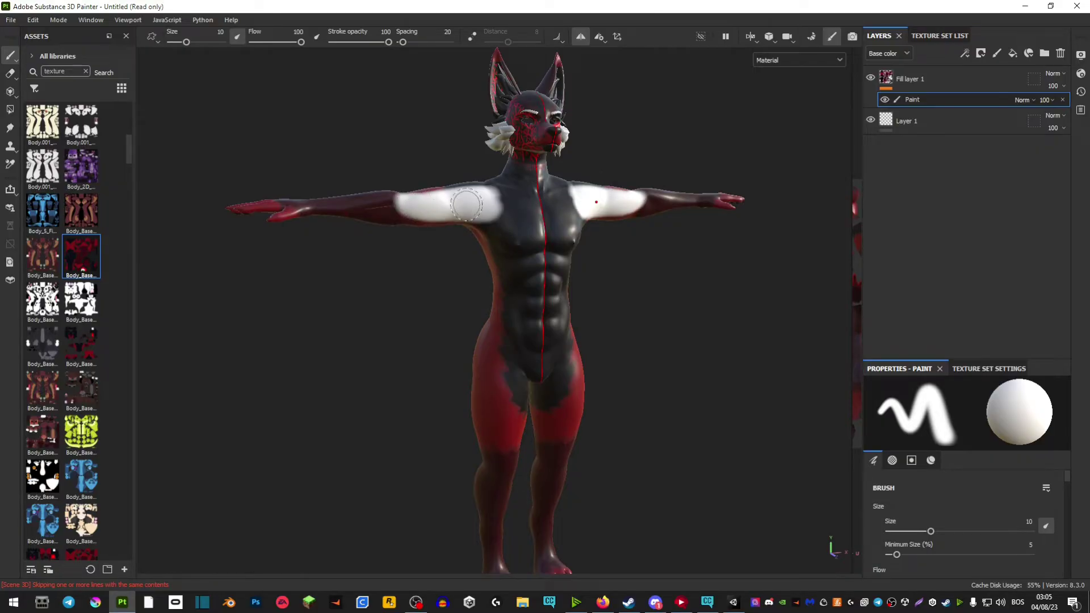
{"action": "key", "text": "ctrl+z"}
Search the assets for "basic" brushes, try Basic Hard and Basic Soft strokes down the torso, and undo them.
{"action": "left_click", "coordinate": [85, 71]}
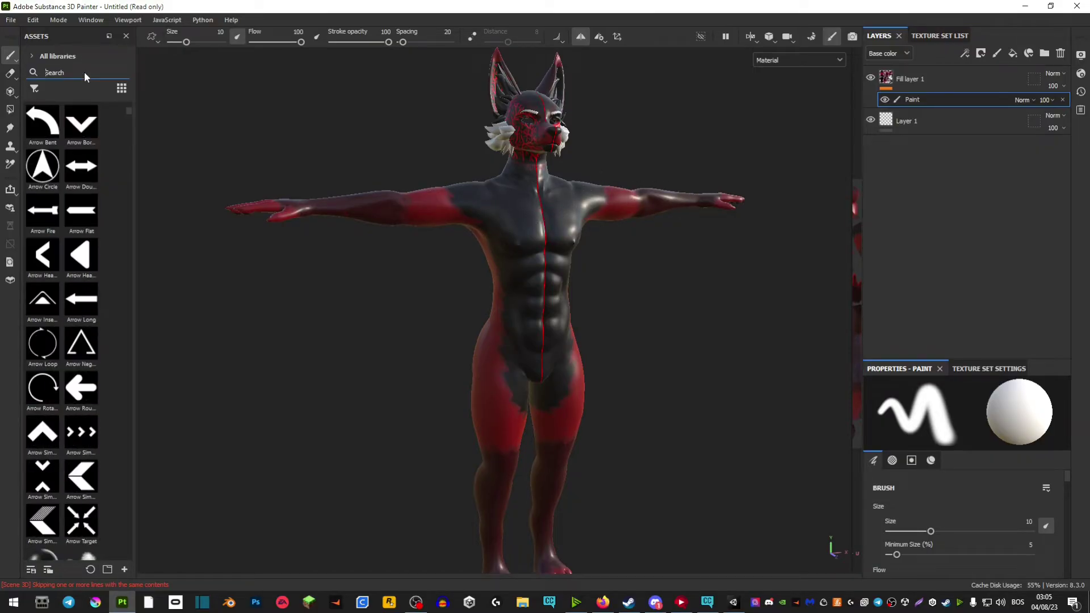
{"action": "type", "text": "basic"}
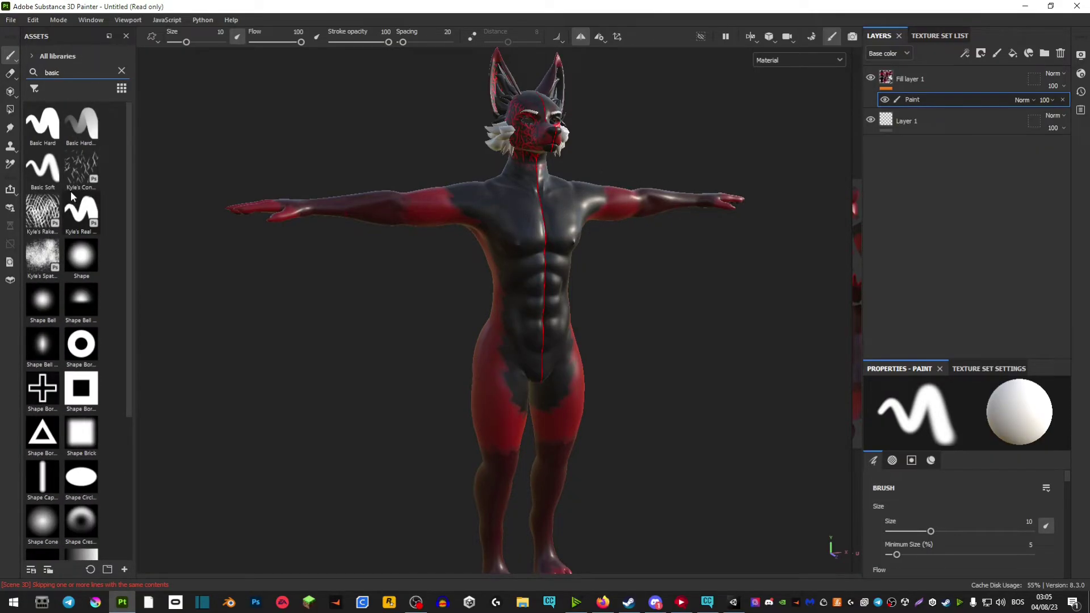
{"action": "left_click", "coordinate": [45, 130]}
{"action": "scroll", "coordinate": [540, 212], "scroll_direction": "up", "scroll_amount": 2}
{"action": "mouse_move", "coordinate": [483, 199]}
{"action": "left_mouse_down"}
{"action": "mouse_move", "coordinate": [523, 256]}
{"action": "mouse_move", "coordinate": [520, 383]}
{"action": "left_mouse_up"}
{"action": "key", "text": "ctrl+z"}
{"action": "left_click", "coordinate": [42, 169]}
{"action": "left_click_drag", "start_coordinate": [502, 183], "coordinate": [512, 380]}
{"action": "key", "text": "ctrl+z"}
{"action": "key", "text": "ctrl+z"}
{"action": "scroll", "coordinate": [513, 273], "scroll_direction": "up", "scroll_amount": 2}
{"action": "scroll", "coordinate": [552, 242], "scroll_direction": "down", "scroll_amount": 3}
{"action": "mouse_move", "coordinate": [358, 238]}
{"action": "left_mouse_down", "text": "alt"}
{"action": "mouse_move", "coordinate": [552, 241]}
{"action": "mouse_move", "coordinate": [518, 282]}
{"action": "mouse_move", "coordinate": [423, 289]}
{"action": "left_mouse_up", "text": "alt"}
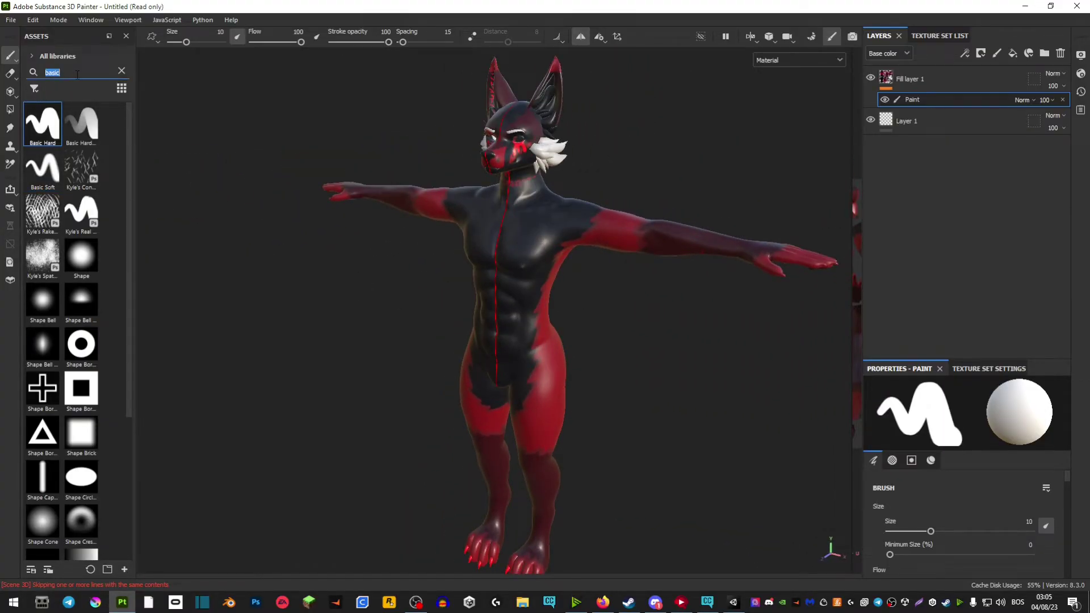
Search the assets for "shape", try stamping the triangle outline on the chest at brush size 17.16, and undo it.
{"action": "type", "text": "mater"}
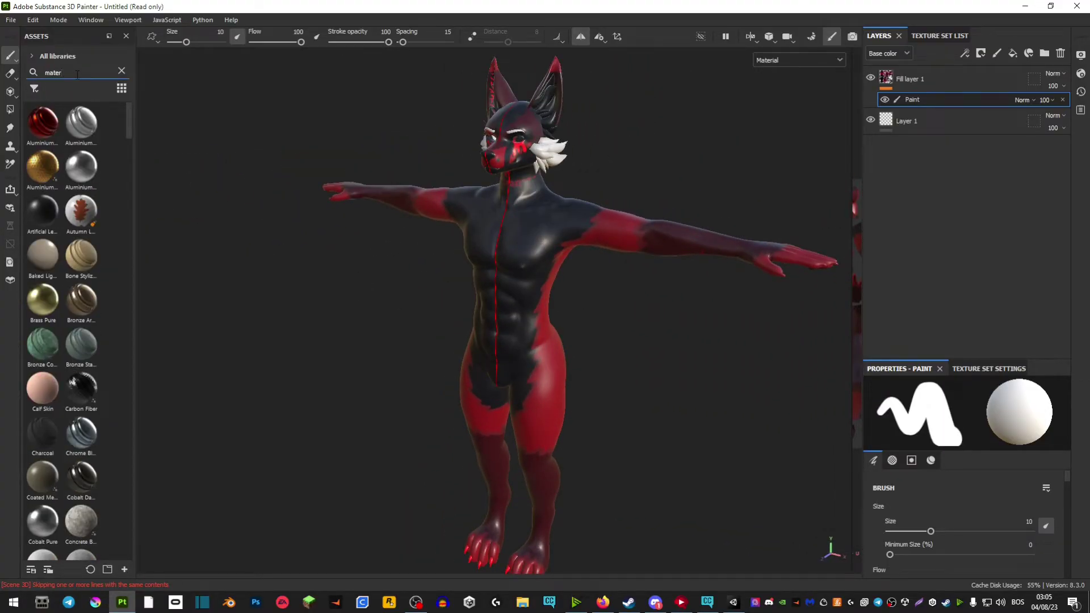
{"action": "type", "text": "shape"}
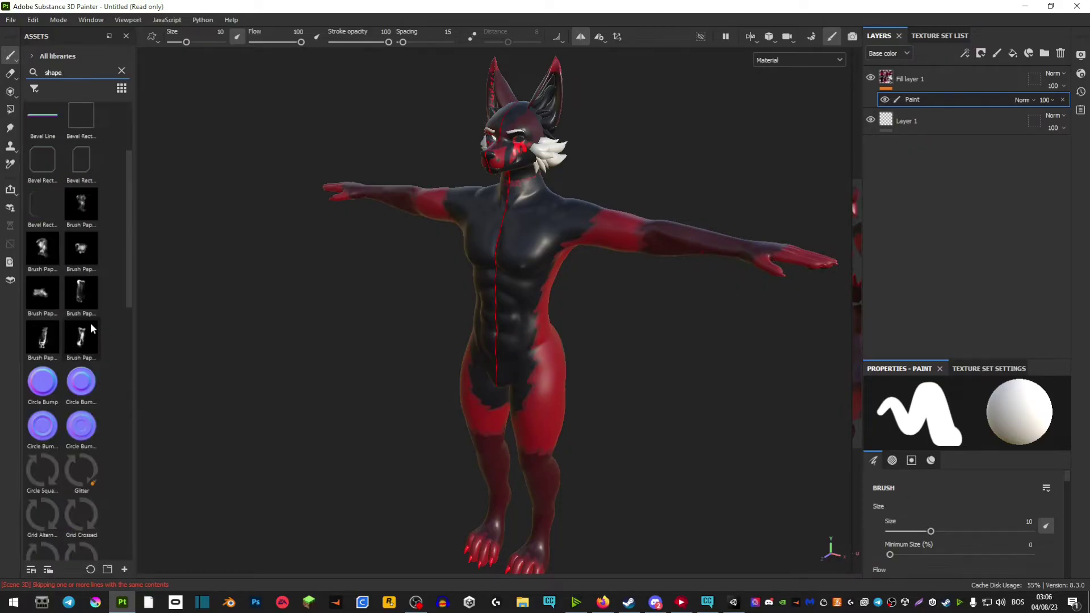
{"action": "scroll", "coordinate": [79, 340], "scroll_direction": "down", "scroll_amount": 5}
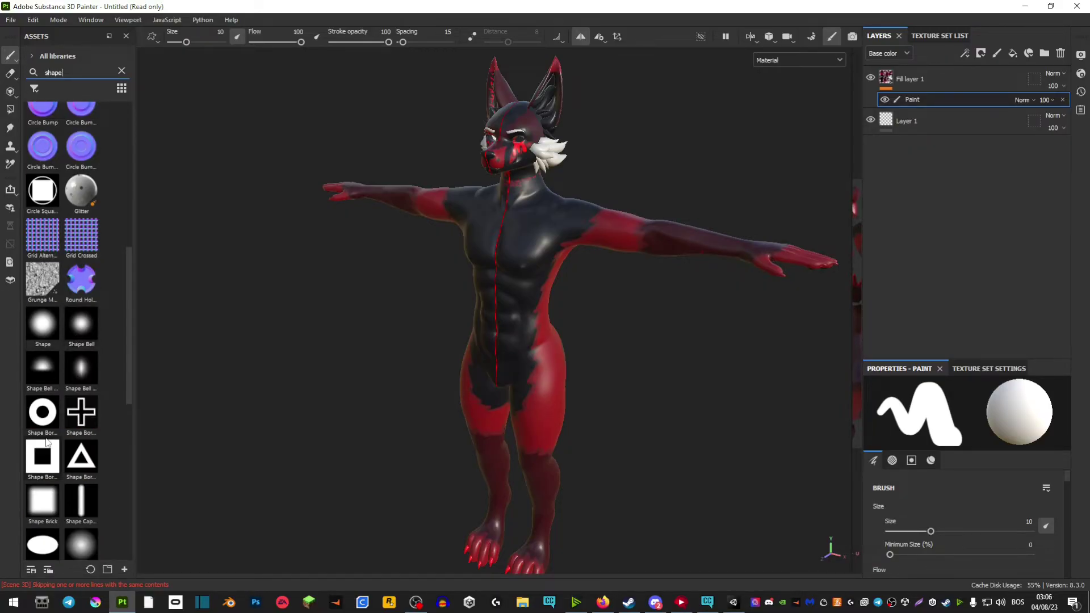
{"action": "left_click", "coordinate": [81, 457]}
{"action": "left_click", "coordinate": [525, 238]}
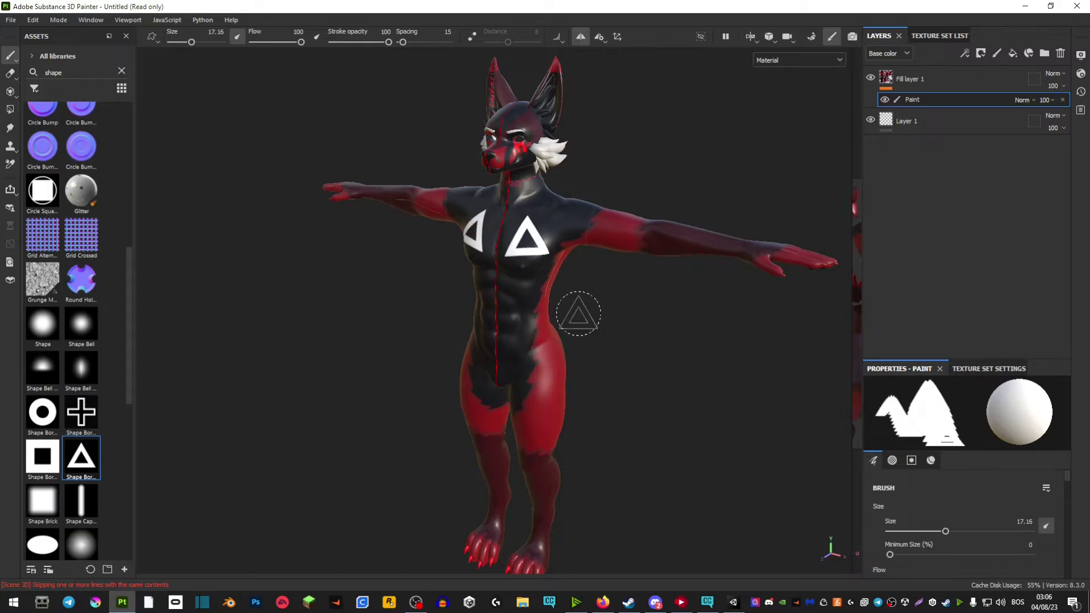
{"action": "key", "text": "ctrl+z"}
{"action": "left_click_drag", "start_coordinate": [579, 315], "coordinate": [664, 272], "text": "alt"}
Display only the Base color channel and examine the flat colours on the avatar's head and torso from several angles.
{"action": "left_click", "coordinate": [781, 61]}
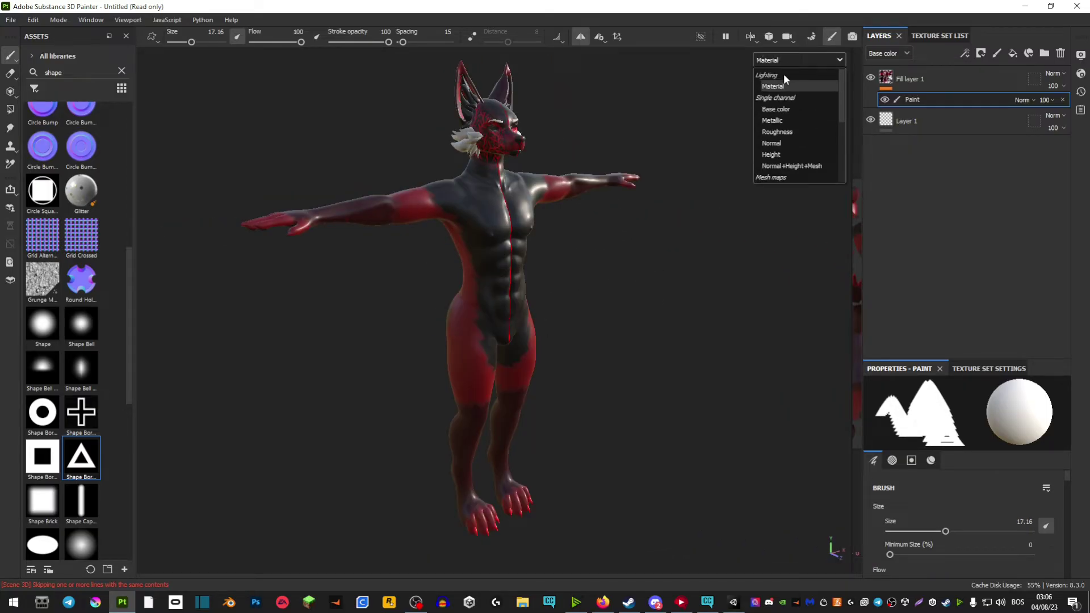
{"action": "left_click", "coordinate": [773, 86]}
{"action": "left_click", "coordinate": [782, 60]}
{"action": "left_click", "coordinate": [776, 109]}
{"action": "left_click_drag", "start_coordinate": [554, 290], "coordinate": [676, 252], "text": "alt"}
{"action": "scroll", "coordinate": [562, 273], "scroll_direction": "up", "scroll_amount": 2}
{"action": "mouse_move", "coordinate": [569, 249]}
{"action": "left_mouse_down", "text": "alt"}
{"action": "mouse_move", "coordinate": [463, 274]}
{"action": "mouse_move", "coordinate": [562, 267]}
{"action": "left_mouse_up", "text": "alt"}
{"action": "middle_click_drag", "start_coordinate": [492, 239], "coordinate": [492, 312], "text": "alt"}
{"action": "scroll", "coordinate": [492, 312], "scroll_direction": "up", "scroll_amount": 2}
{"action": "middle_click_drag", "start_coordinate": [514, 260], "coordinate": [523, 331], "text": "alt"}
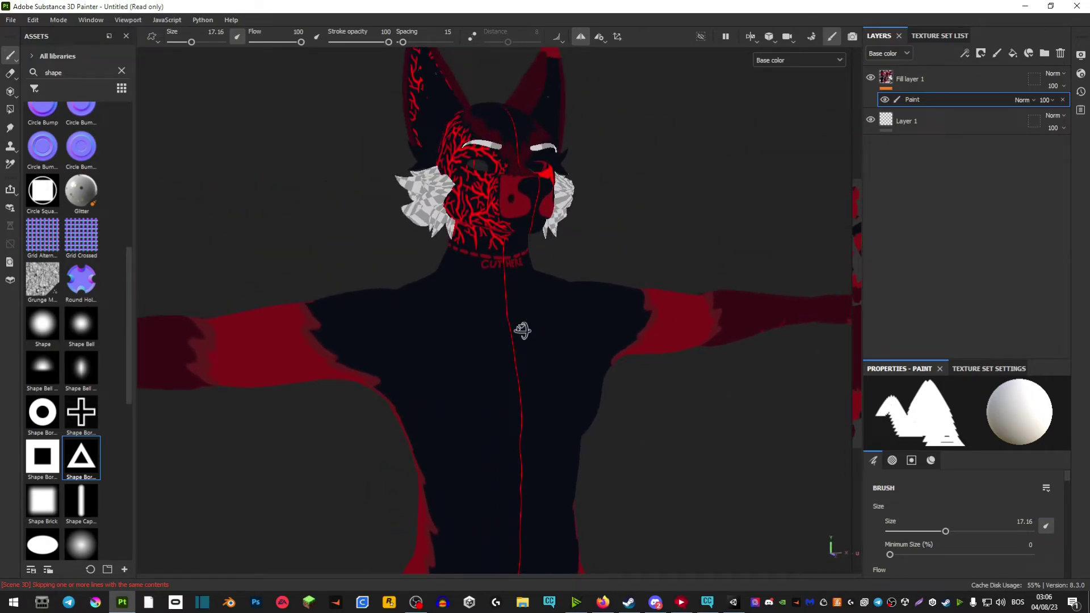
{"action": "mouse_move", "coordinate": [523, 331]}
{"action": "left_mouse_down", "text": "alt"}
{"action": "mouse_move", "coordinate": [511, 397]}
{"action": "mouse_move", "coordinate": [359, 275]}
{"action": "mouse_move", "coordinate": [467, 292]}
{"action": "mouse_move", "coordinate": [477, 377]}
{"action": "left_mouse_up", "text": "alt"}
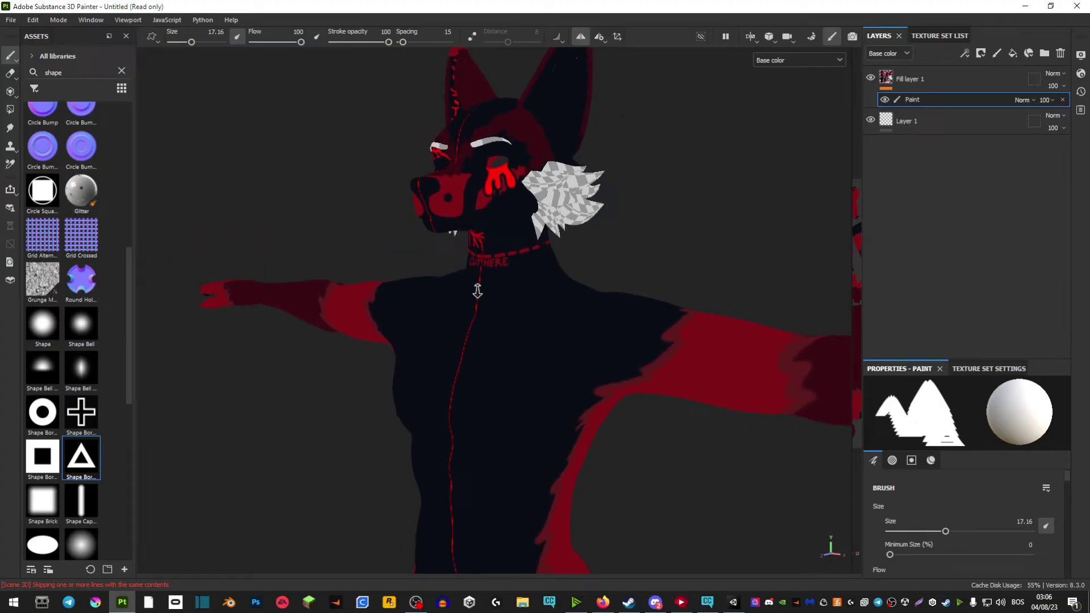
Compare the lit Material display with Base color, return to Base color, and frame the whole avatar.
{"action": "left_click", "coordinate": [788, 60]}
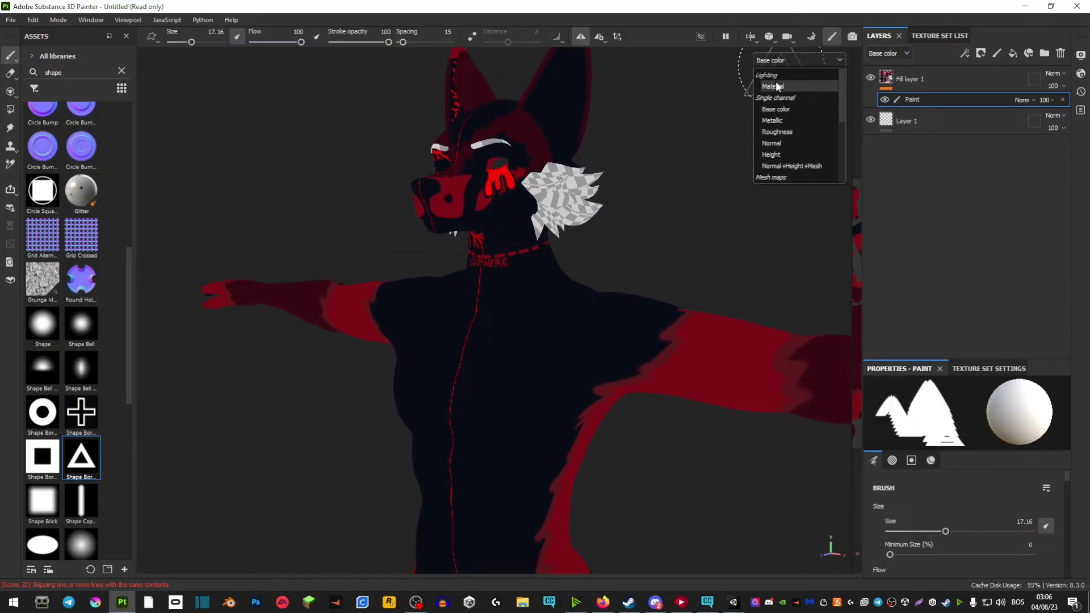
{"action": "left_click", "coordinate": [772, 75]}
{"action": "right_click_drag", "start_coordinate": [498, 272], "coordinate": [375, 303], "text": "shift"}
{"action": "left_click", "coordinate": [768, 60]}
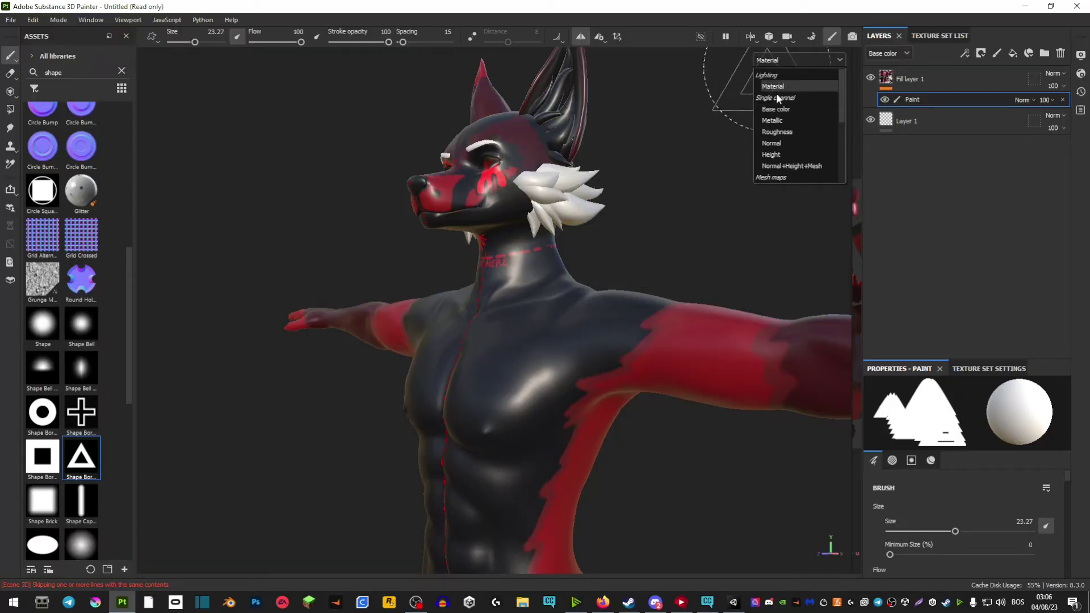
{"action": "left_click", "coordinate": [773, 120]}
{"action": "left_click", "coordinate": [777, 62]}
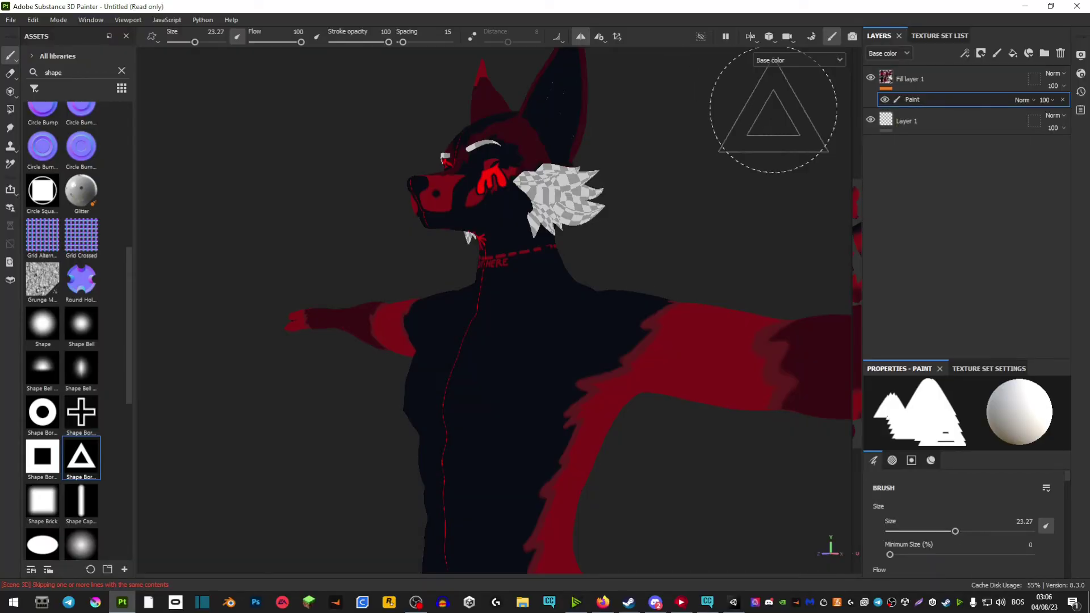
{"action": "left_click_drag", "start_coordinate": [408, 239], "coordinate": [625, 307], "text": "alt"}
{"action": "key", "text": "f"}
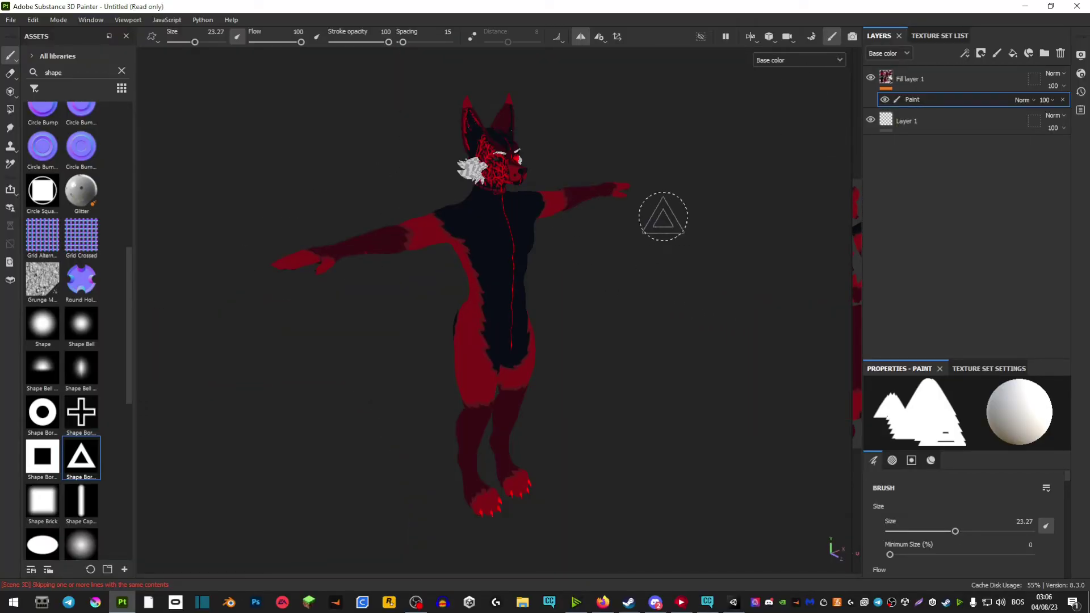
Start a texture export and set its output directory to the Desktop.
{"action": "left_click", "coordinate": [11, 20]}
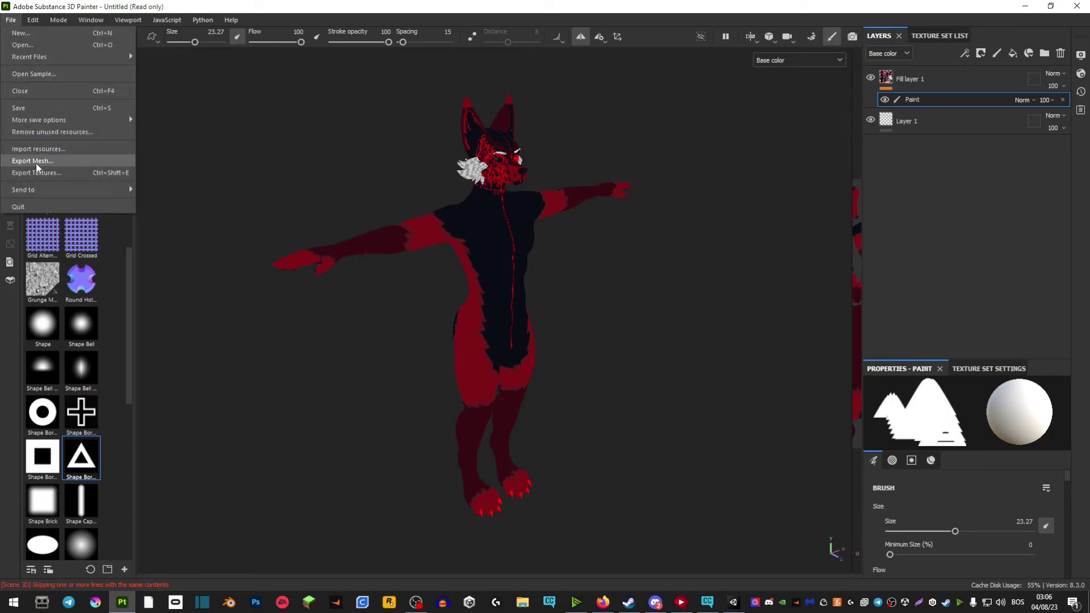
{"action": "left_click", "coordinate": [39, 171]}
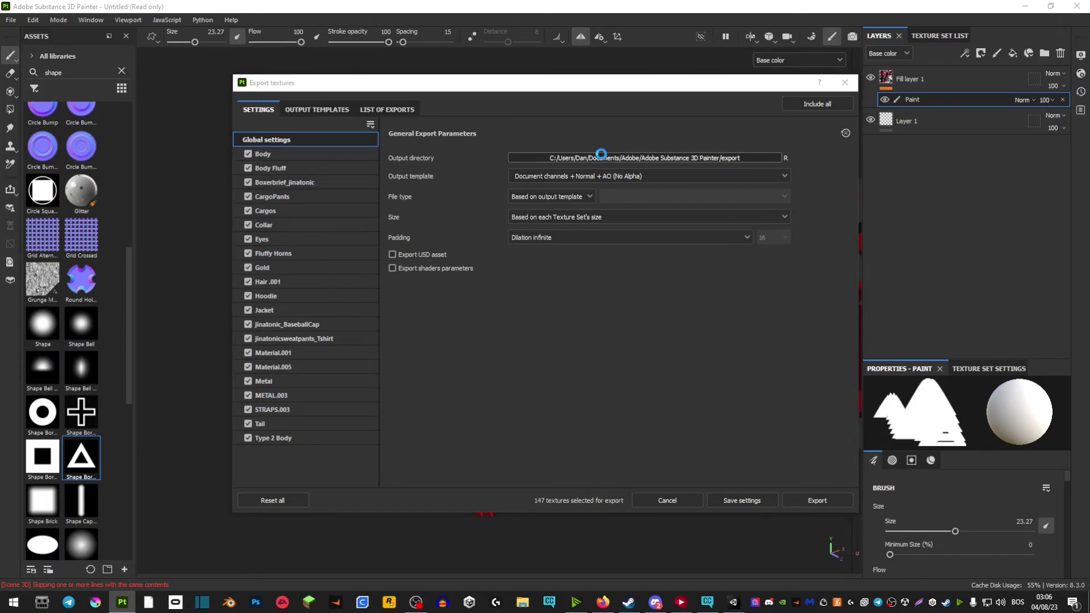
{"action": "left_click", "coordinate": [273, 216]}
{"action": "left_click", "coordinate": [676, 380]}
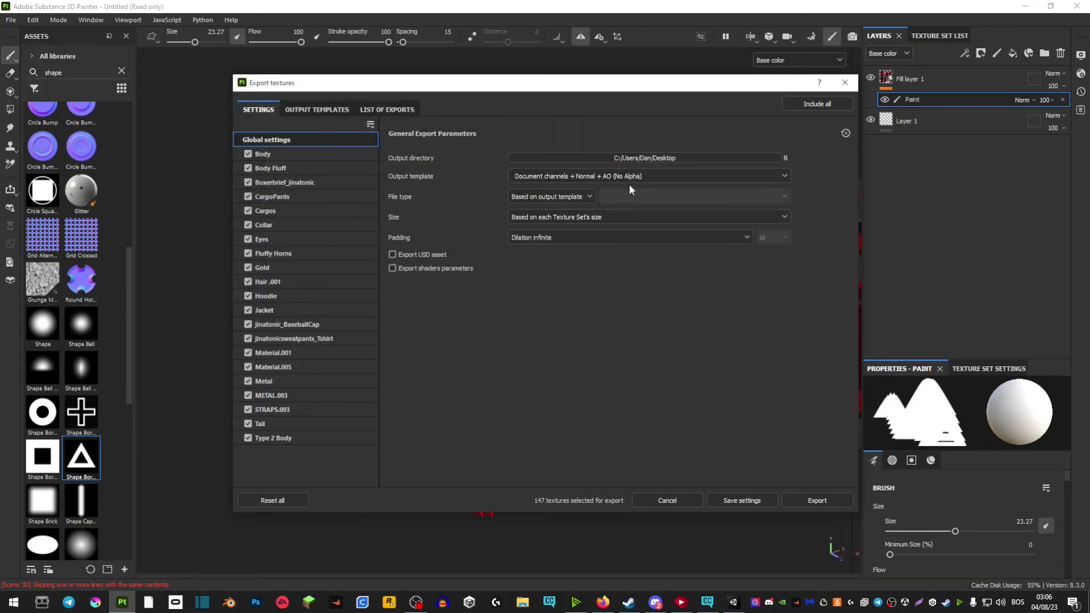
Configure the export with the Document channels + Normal + AO (With Alpha) template, png file type and size 4096.
{"action": "left_click", "coordinate": [629, 180]}
{"action": "left_click", "coordinate": [626, 215]}
{"action": "left_click", "coordinate": [527, 198]}
{"action": "left_click", "coordinate": [525, 306]}
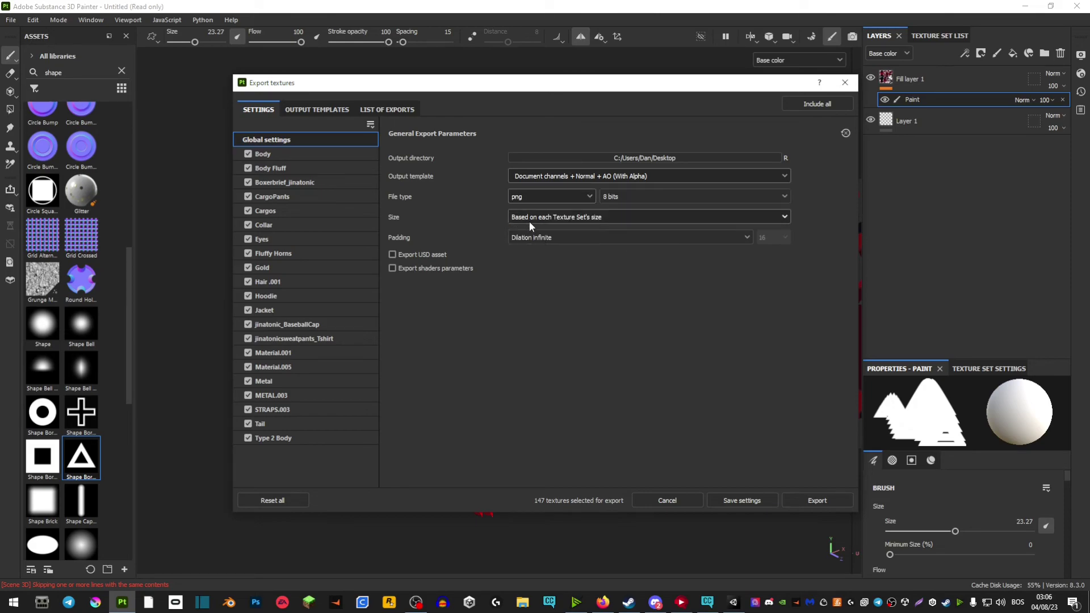
{"action": "left_click", "coordinate": [529, 221]}
{"action": "left_click", "coordinate": [530, 321]}
Set the export padding to Dilation + transparent and export the textures of all included texture sets.
{"action": "left_click", "coordinate": [537, 241]}
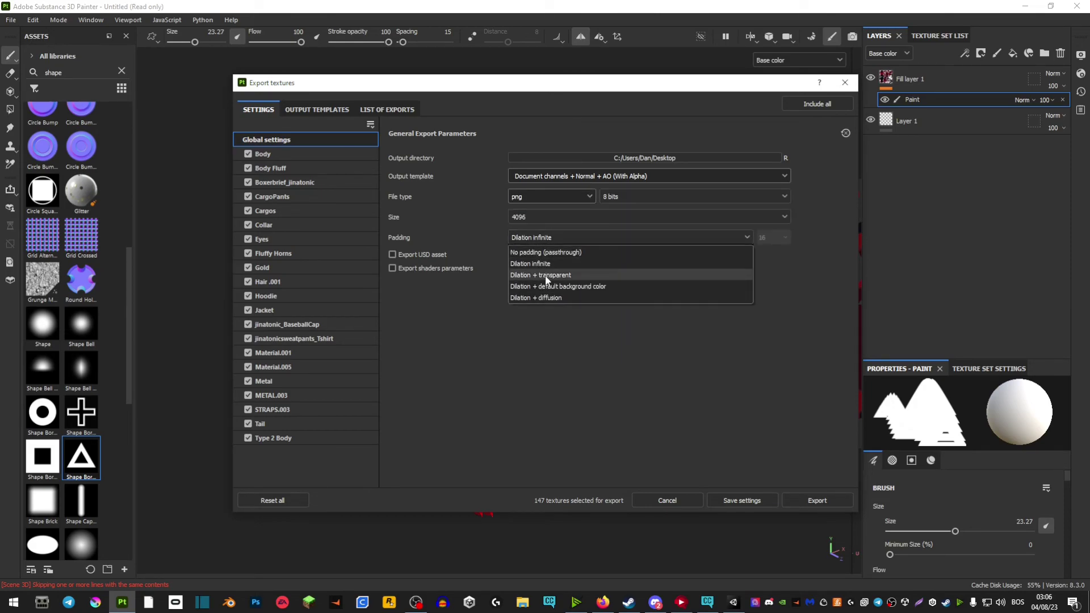
{"action": "left_click", "coordinate": [545, 275]}
{"action": "left_click", "coordinate": [811, 502]}
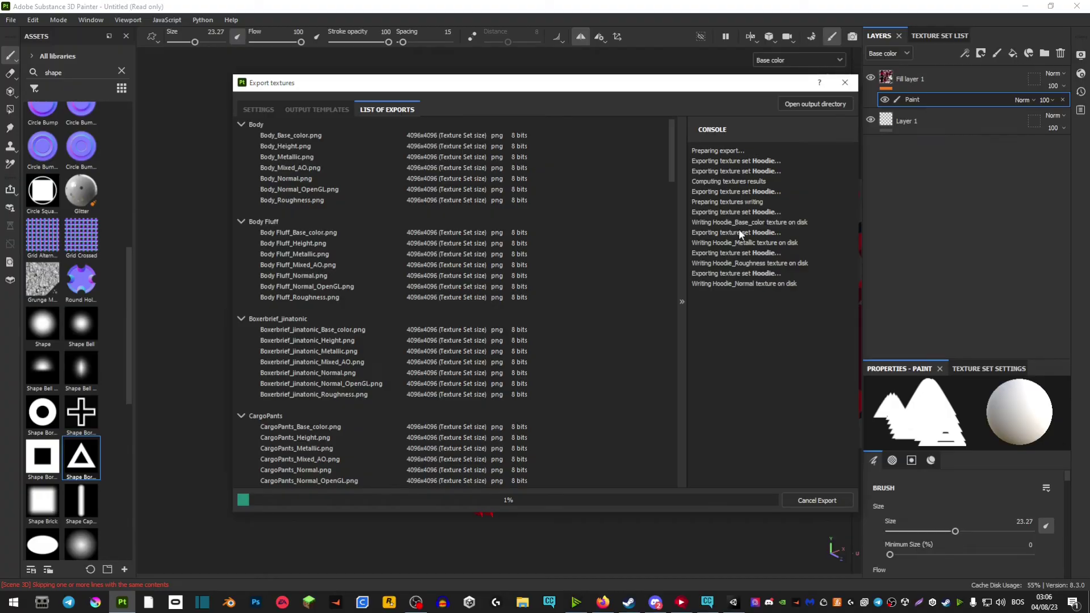